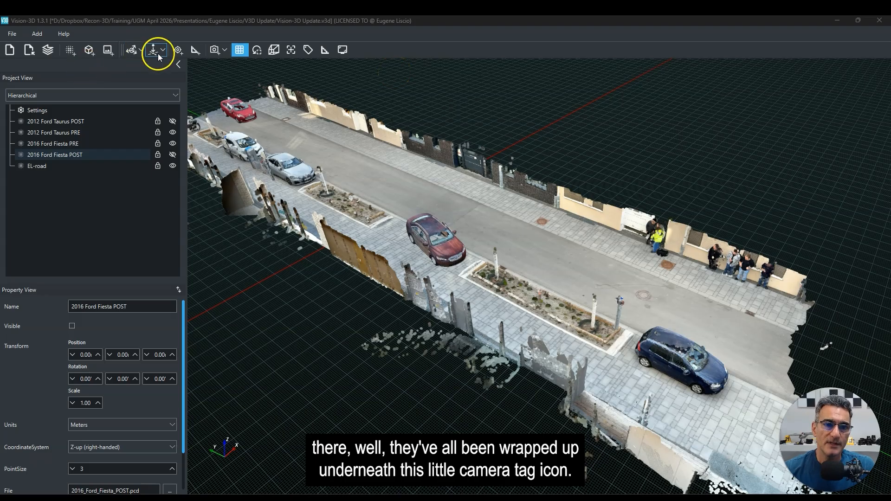
{"action": "left_click", "coordinate": [225, 50]}
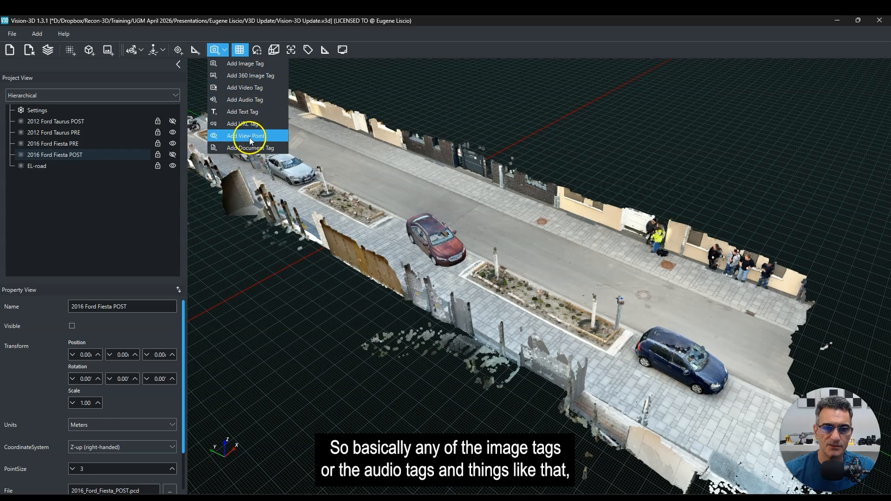
{"action": "left_click", "coordinate": [226, 45]}
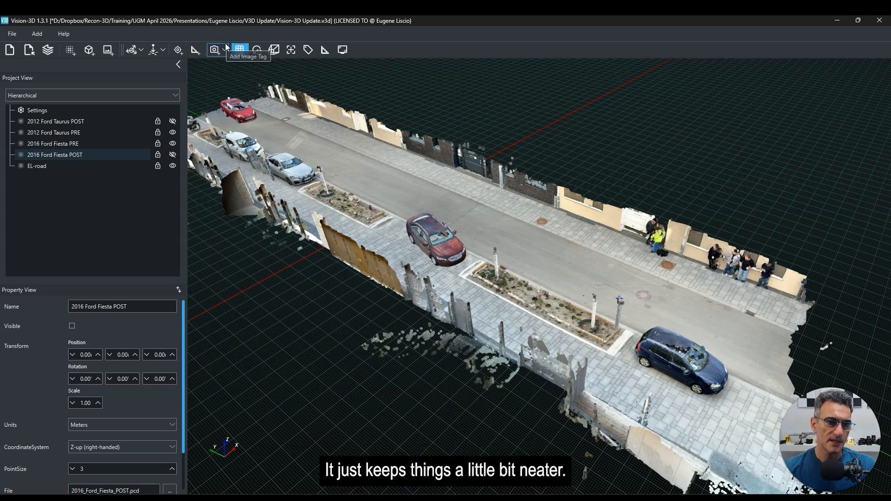
{"action": "left_click_drag", "start_coordinate": [460, 277], "coordinate": [326, 280]}
{"action": "scroll", "coordinate": [574, 232], "scroll_direction": "down", "scroll_amount": 3}
{"action": "left_click_drag", "start_coordinate": [513, 342], "coordinate": [456, 314]}
Examine how the EL-road point cloud renders with Enable Interactive LOD while moving closer to the parked cars along the street.
{"action": "left_click", "coordinate": [42, 166]}
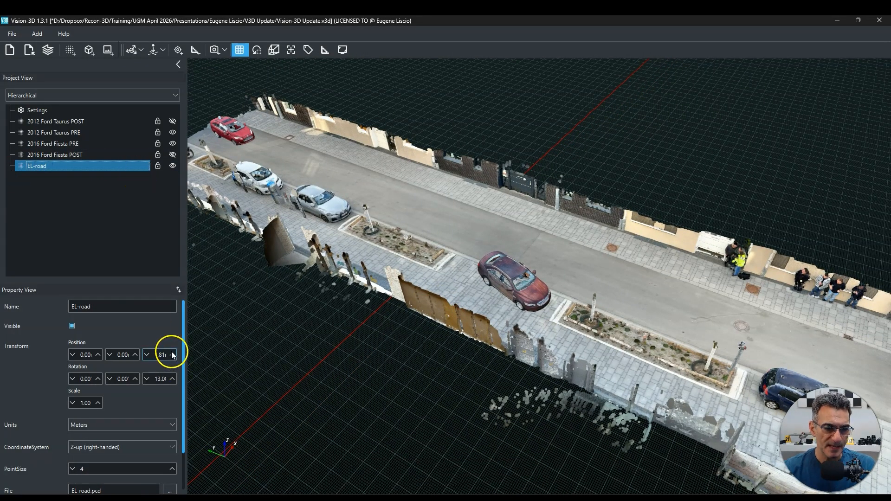
{"action": "left_click_drag", "start_coordinate": [184, 341], "coordinate": [184, 425]}
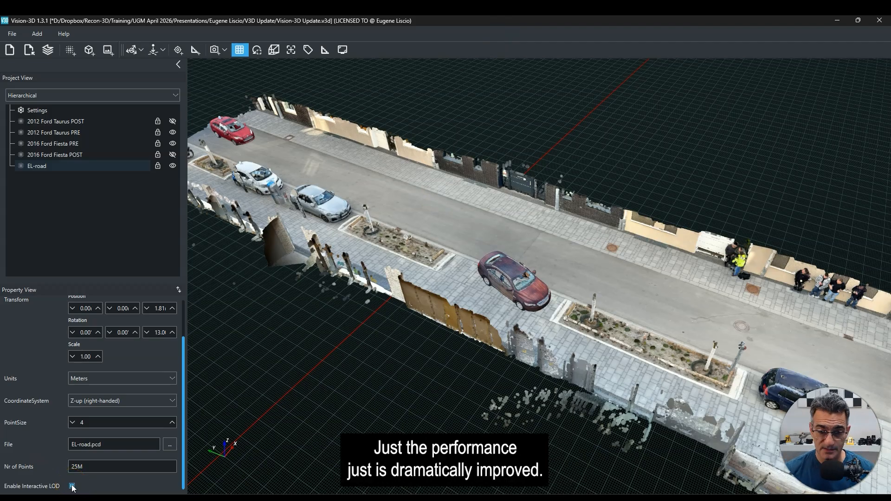
{"action": "left_click_drag", "start_coordinate": [742, 339], "coordinate": [588, 322]}
{"action": "right_click_drag", "start_coordinate": [588, 322], "coordinate": [523, 210]}
{"action": "scroll", "coordinate": [516, 210], "scroll_direction": "up", "scroll_amount": 5}
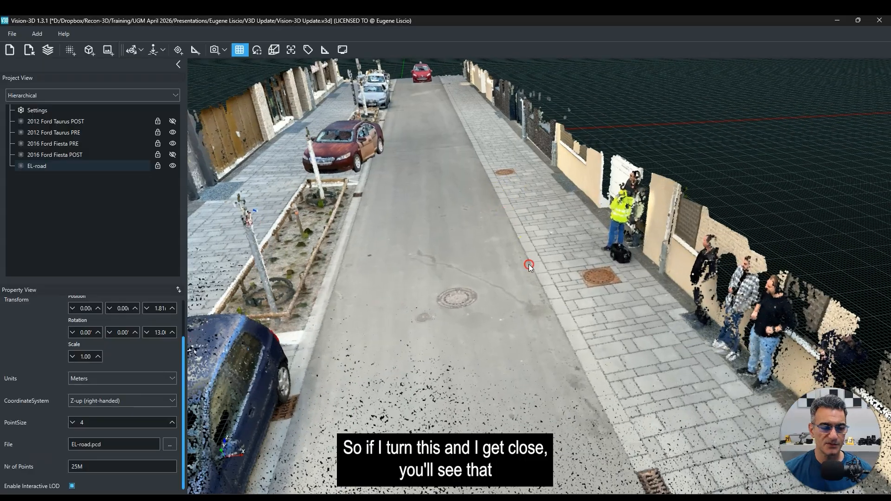
{"action": "left_click_drag", "start_coordinate": [529, 264], "coordinate": [556, 305]}
{"action": "scroll", "coordinate": [514, 283], "scroll_direction": "up", "scroll_amount": 4}
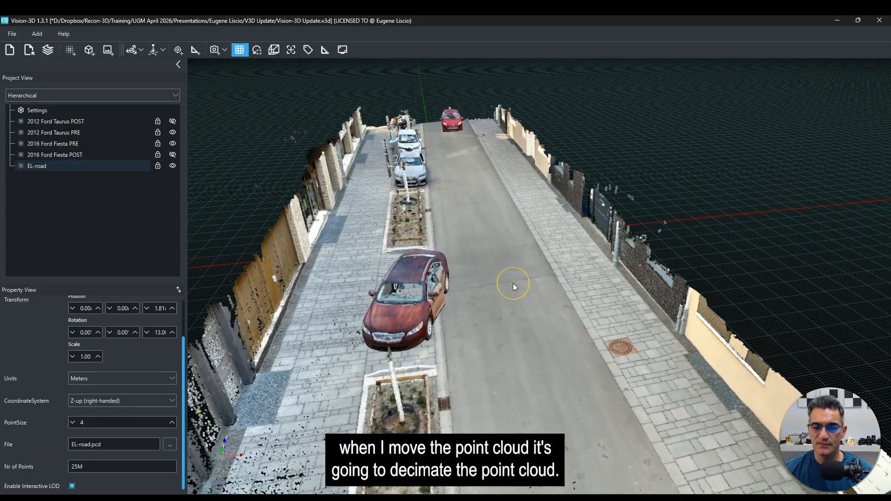
{"action": "scroll", "coordinate": [514, 283], "scroll_direction": "up", "scroll_amount": 3}
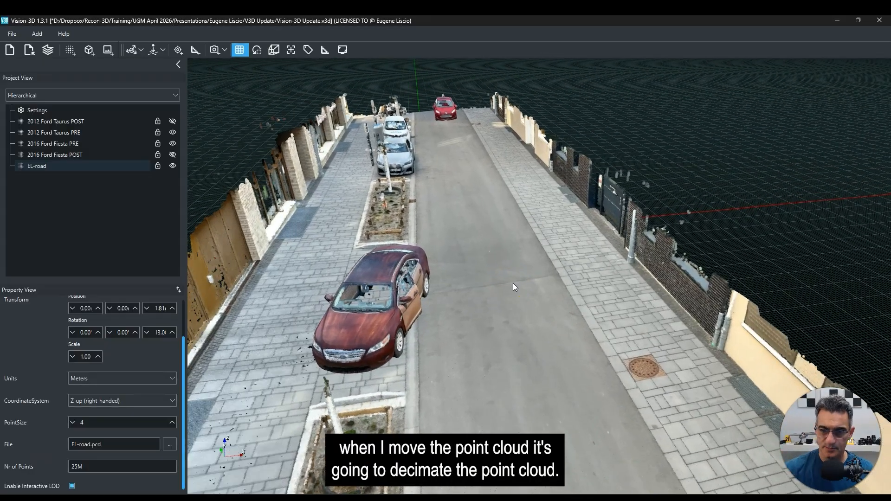
{"action": "left_click", "coordinate": [556, 361]}
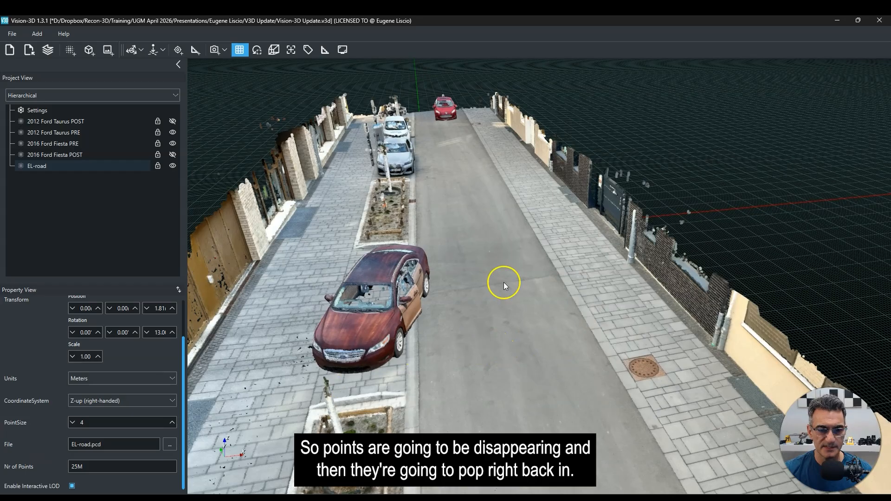
{"action": "mouse_move", "coordinate": [509, 343]}
{"action": "left_mouse_down"}
{"action": "mouse_move", "coordinate": [455, 328]}
{"action": "mouse_move", "coordinate": [515, 341]}
{"action": "mouse_move", "coordinate": [501, 349]}
{"action": "left_mouse_up"}
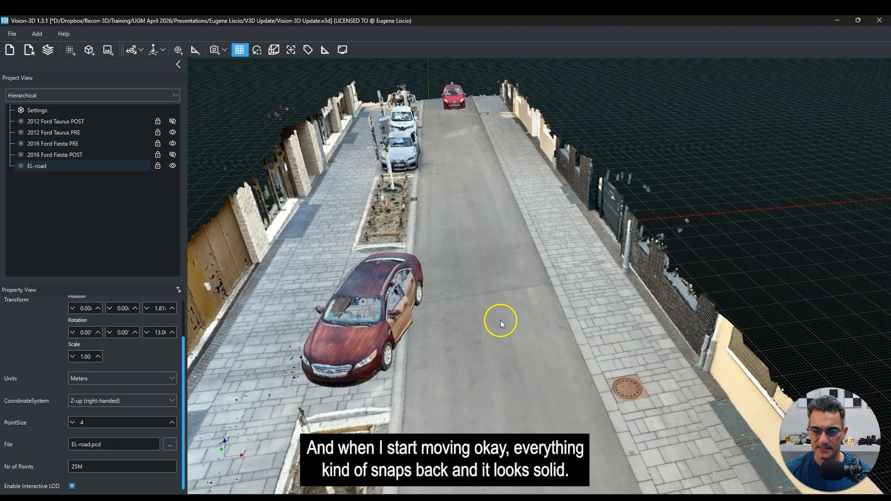
{"action": "scroll", "coordinate": [501, 322], "scroll_direction": "up", "scroll_amount": 5}
{"action": "mouse_move", "coordinate": [461, 339]}
{"action": "left_mouse_down"}
{"action": "mouse_move", "coordinate": [556, 329]}
{"action": "mouse_move", "coordinate": [369, 344]}
{"action": "mouse_move", "coordinate": [599, 344]}
{"action": "mouse_move", "coordinate": [456, 339]}
{"action": "left_mouse_up"}
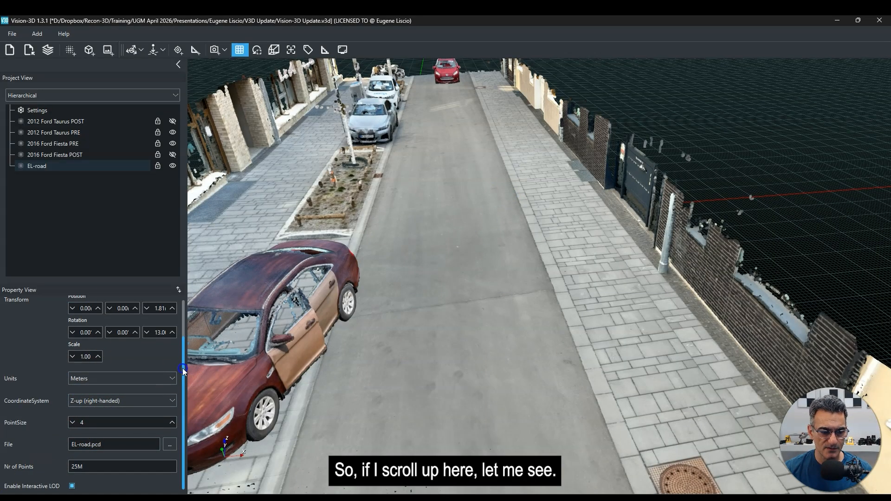
Check EL-road's transform, point count and interactive LOD properties, and view the road around the dark red car.
{"action": "scroll", "coordinate": [184, 325], "scroll_direction": "up", "scroll_amount": 3}
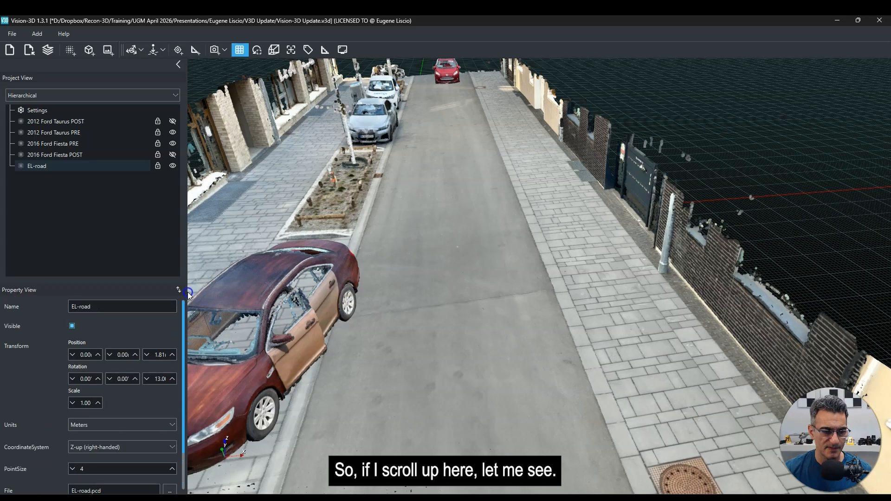
{"action": "scroll", "coordinate": [183, 294], "scroll_direction": "down", "scroll_amount": 3}
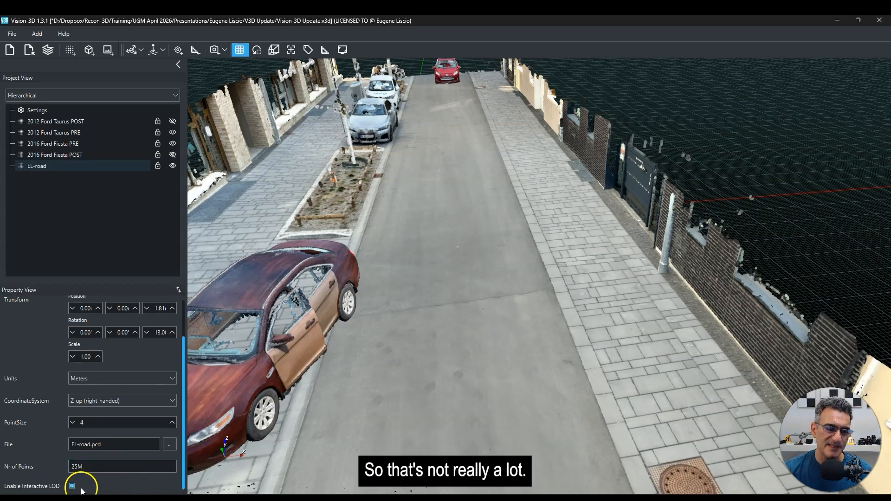
{"action": "left_click_drag", "start_coordinate": [388, 348], "coordinate": [364, 359]}
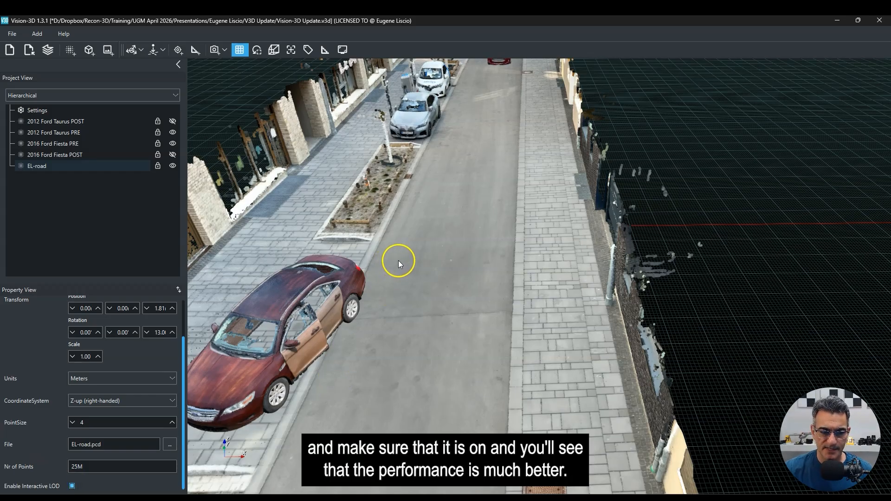
{"action": "left_click_drag", "start_coordinate": [404, 263], "coordinate": [422, 305]}
{"action": "left_click_drag", "start_coordinate": [388, 219], "coordinate": [461, 199]}
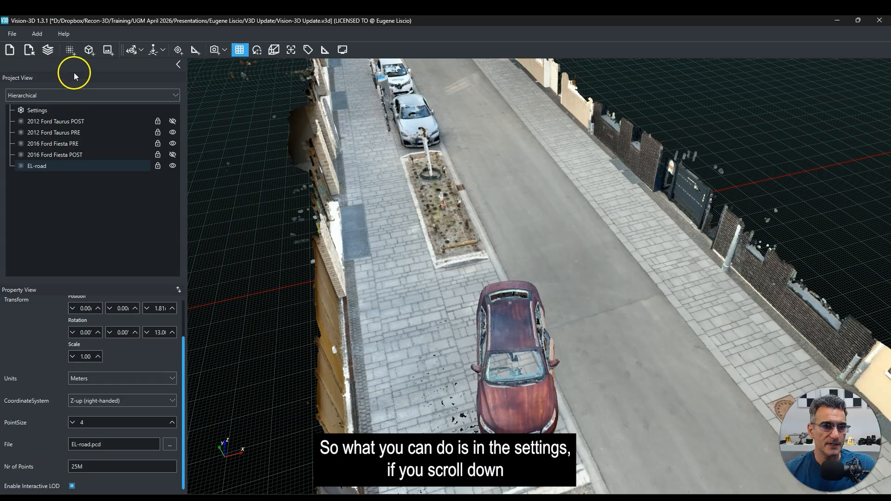
In the project settings, turn on Preview Logo In Editor and set the logo position to Top-Center.
{"action": "left_click", "coordinate": [32, 111]}
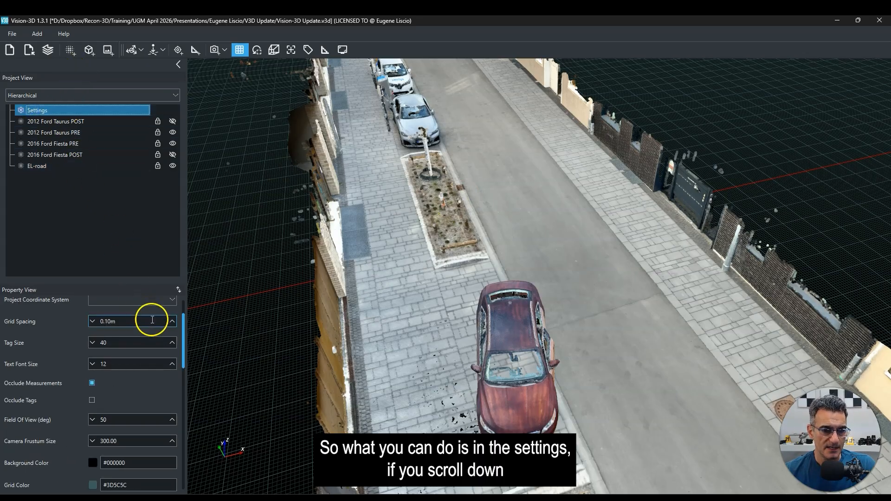
{"action": "left_click_drag", "start_coordinate": [183, 324], "coordinate": [175, 382]}
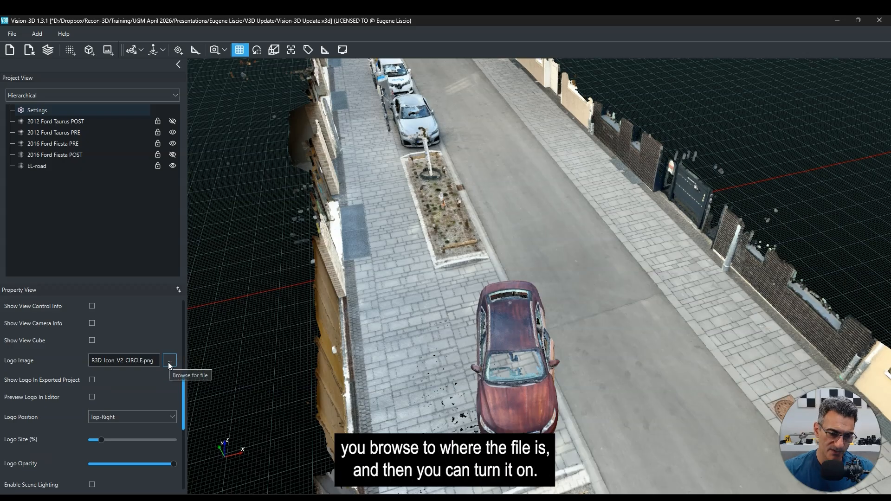
{"action": "left_click", "coordinate": [92, 397]}
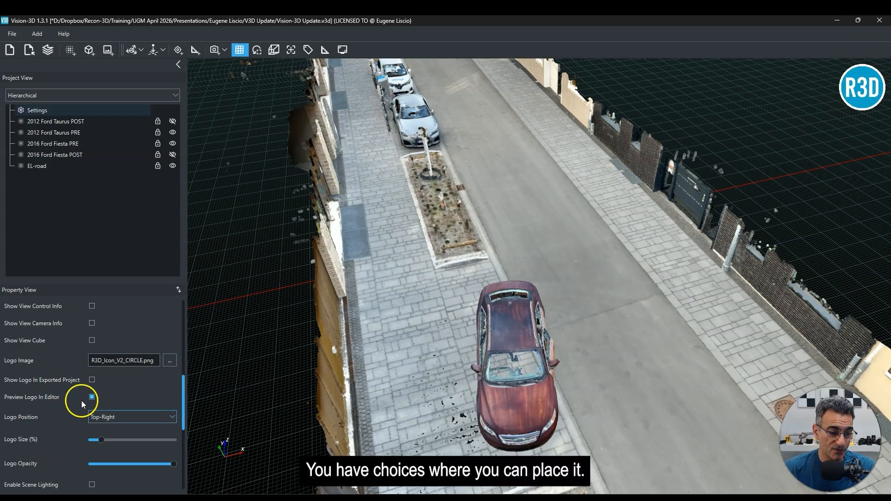
{"action": "left_click", "coordinate": [124, 417]}
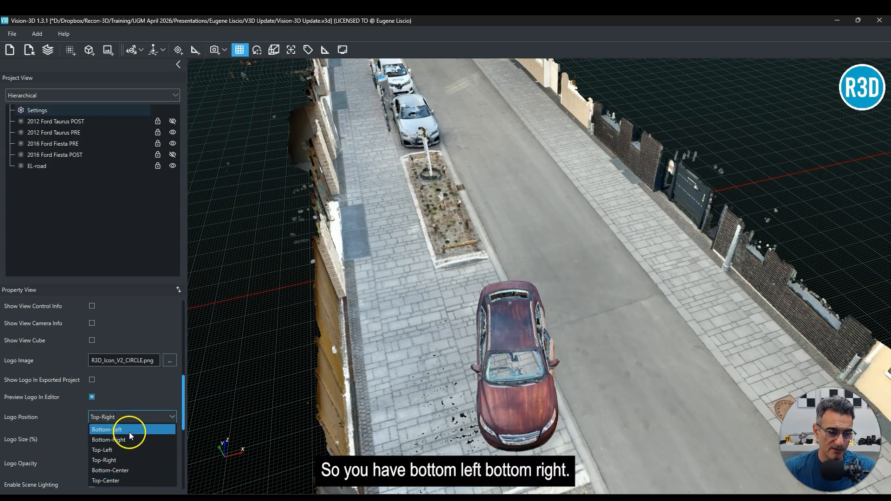
{"action": "left_click", "coordinate": [124, 480]}
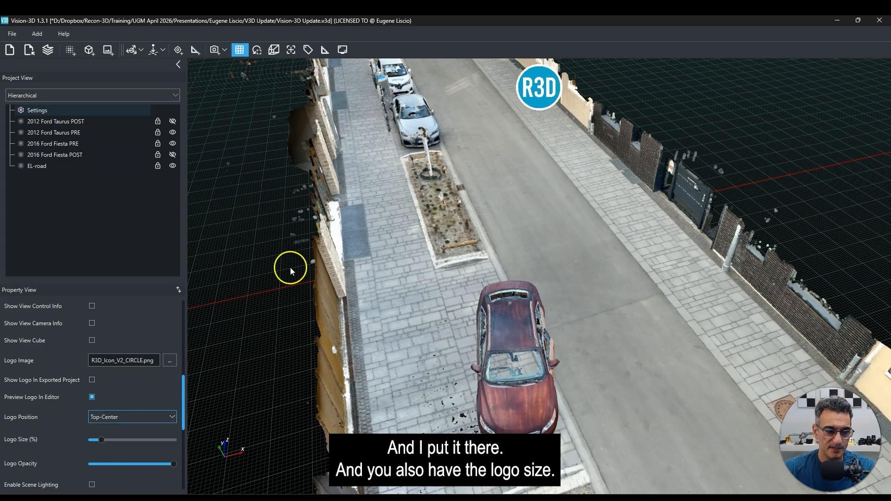
Enlarge the logo slightly and reduce its opacity a little, checking it against the scene.
{"action": "mouse_move", "coordinate": [103, 443]}
{"action": "left_mouse_down"}
{"action": "mouse_move", "coordinate": [148, 446]}
{"action": "mouse_move", "coordinate": [104, 452]}
{"action": "left_mouse_up"}
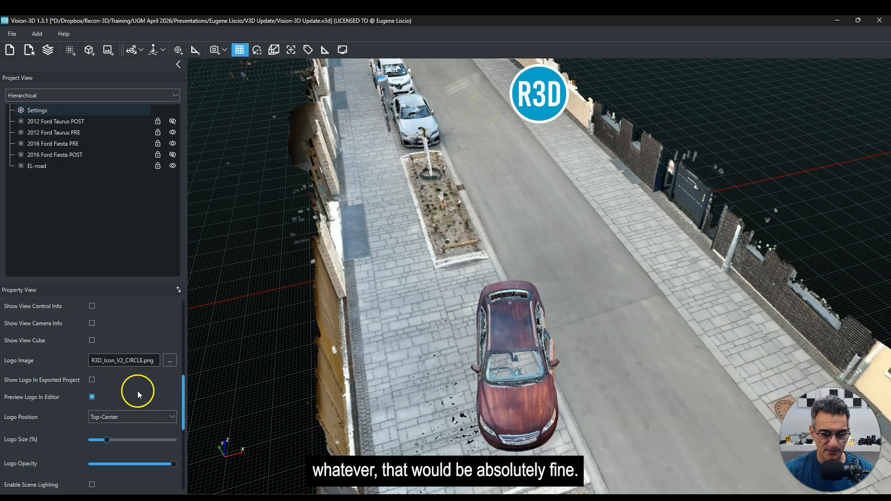
{"action": "mouse_move", "coordinate": [173, 464]}
{"action": "left_mouse_down"}
{"action": "mouse_move", "coordinate": [100, 475]}
{"action": "mouse_move", "coordinate": [160, 467]}
{"action": "left_mouse_up"}
{"action": "left_click_drag", "start_coordinate": [565, 347], "coordinate": [408, 342]}
{"action": "right_click_drag", "start_coordinate": [403, 272], "coordinate": [413, 277]}
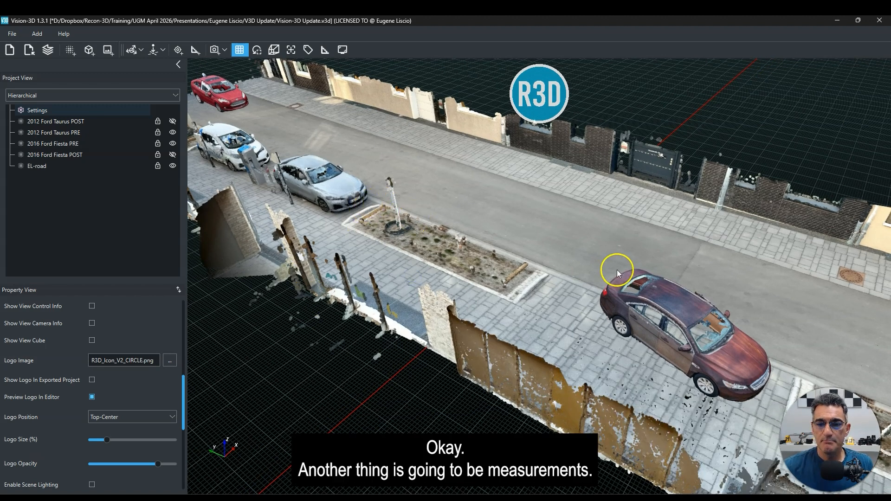
Measure the distance from the dark red Taurus's roof to the silver car's roof.
{"action": "right_click_drag", "start_coordinate": [446, 289], "coordinate": [76, 309]}
{"action": "right_click_drag", "start_coordinate": [608, 229], "coordinate": [494, 279]}
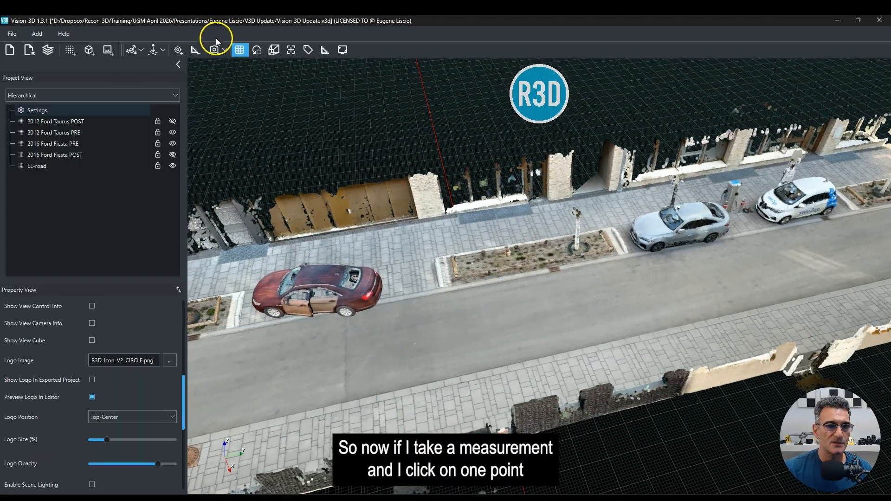
{"action": "left_click", "coordinate": [196, 50]}
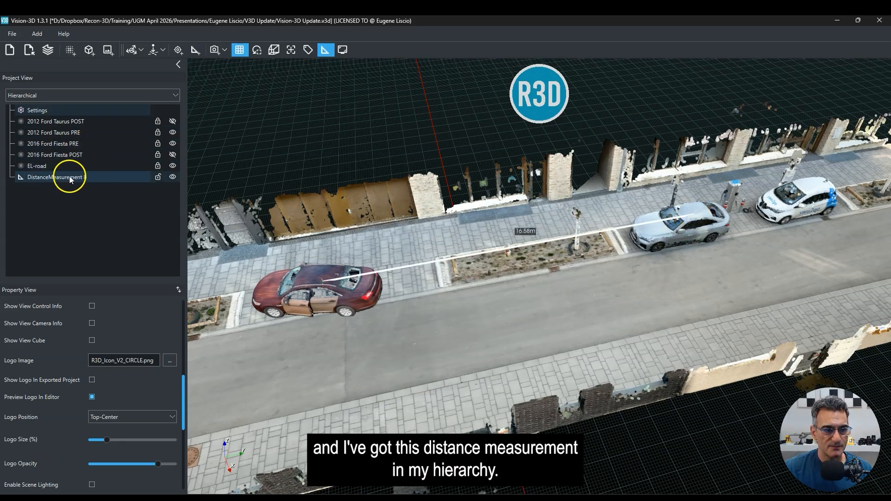
Lock the distance measurement and try to move its endpoints on both cars.
{"action": "left_click", "coordinate": [157, 178]}
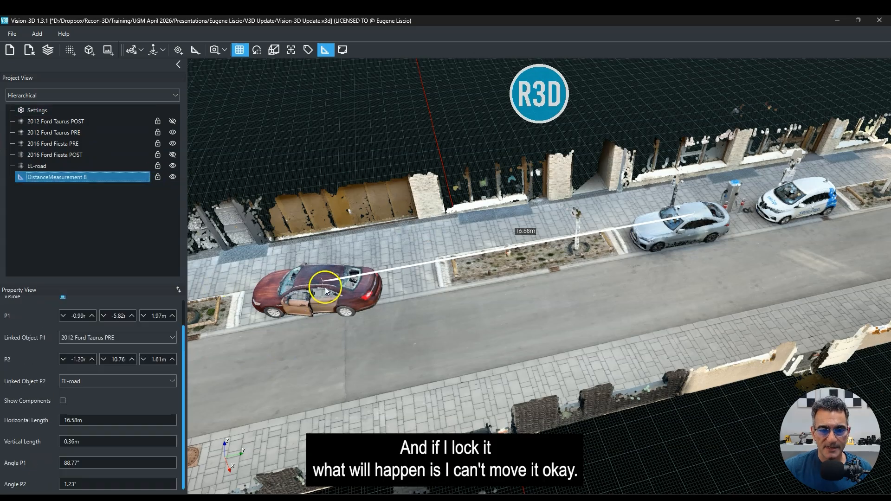
{"action": "mouse_move", "coordinate": [323, 284]}
{"action": "left_mouse_down"}
{"action": "mouse_move", "coordinate": [300, 294]}
{"action": "mouse_move", "coordinate": [321, 275]}
{"action": "mouse_move", "coordinate": [324, 286]}
{"action": "mouse_move", "coordinate": [318, 280]}
{"action": "left_mouse_up"}
{"action": "left_click_drag", "start_coordinate": [706, 224], "coordinate": [696, 217]}
Unlock the distance measurement, shift its endpoints slightly on the two car roofs, and lock it again.
{"action": "left_click", "coordinate": [158, 177]}
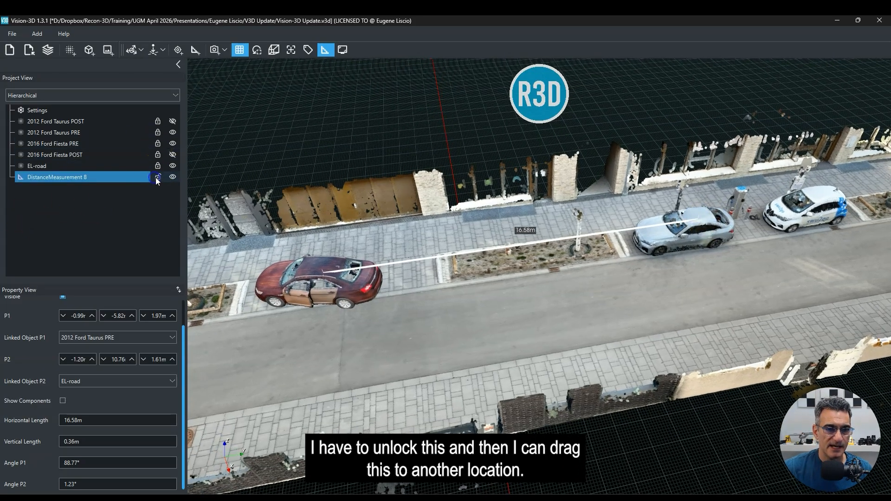
{"action": "mouse_move", "coordinate": [324, 273]}
{"action": "left_mouse_down"}
{"action": "mouse_move", "coordinate": [309, 284]}
{"action": "mouse_move", "coordinate": [329, 367]}
{"action": "mouse_move", "coordinate": [312, 291]}
{"action": "mouse_move", "coordinate": [321, 267]}
{"action": "left_mouse_up"}
{"action": "left_click", "coordinate": [681, 214]}
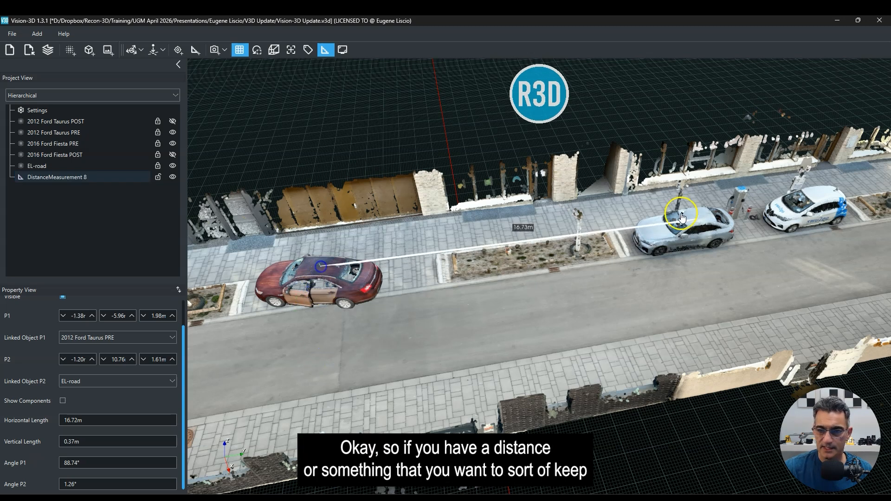
{"action": "mouse_move", "coordinate": [699, 222]}
{"action": "left_mouse_down"}
{"action": "mouse_move", "coordinate": [682, 271]}
{"action": "mouse_move", "coordinate": [657, 273]}
{"action": "mouse_move", "coordinate": [659, 232]}
{"action": "mouse_move", "coordinate": [690, 217]}
{"action": "left_mouse_up"}
{"action": "left_click", "coordinate": [353, 287]}
{"action": "left_click", "coordinate": [297, 270]}
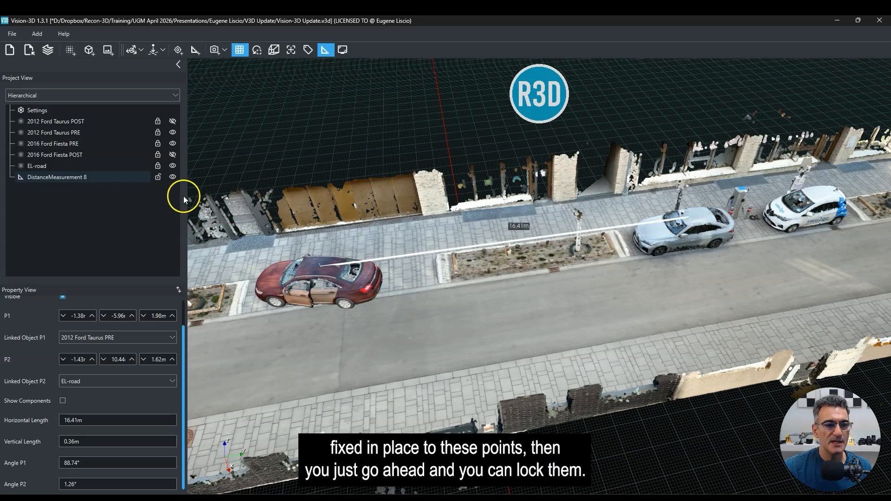
{"action": "left_click", "coordinate": [158, 177]}
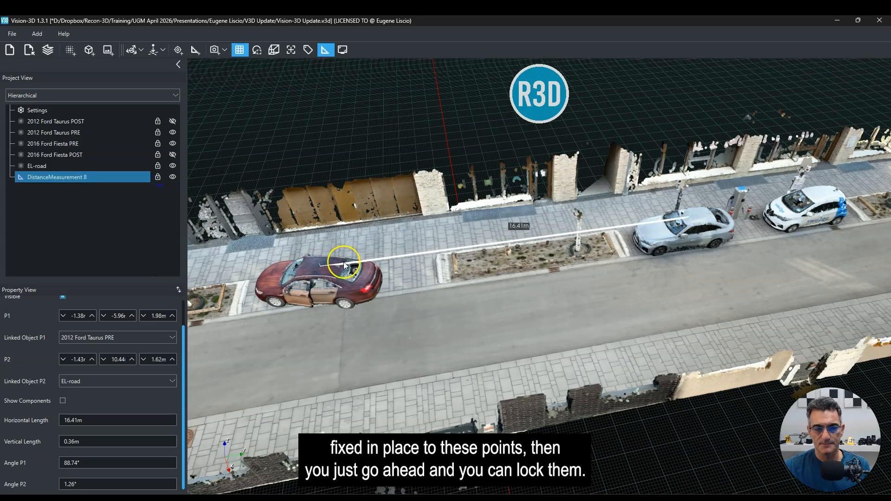
Unlock the 2012 Ford Taurus PRE point cloud, move it to about X -1.27, Y -6.41, and lock it again.
{"action": "left_click", "coordinate": [318, 284]}
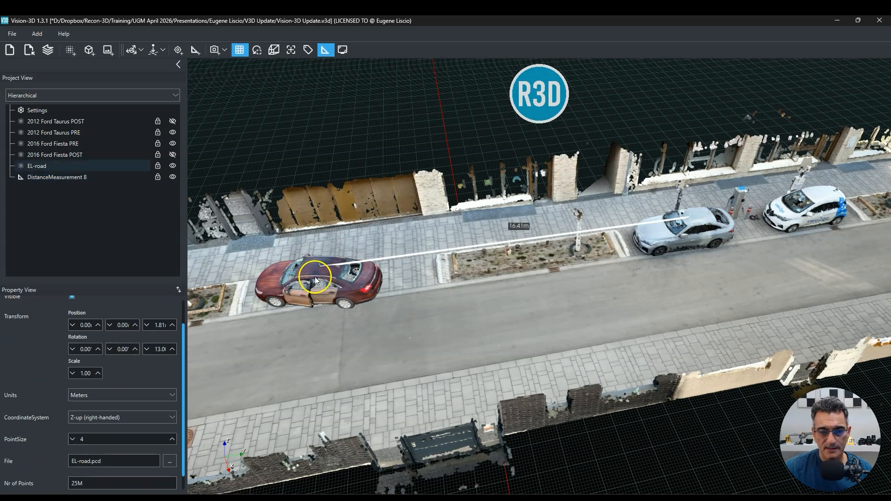
{"action": "left_click", "coordinate": [315, 277]}
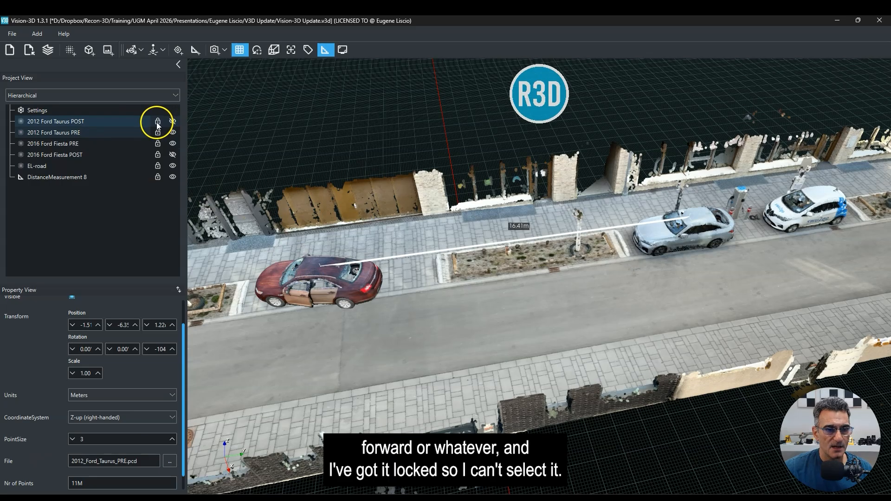
{"action": "left_click", "coordinate": [319, 282]}
{"action": "left_click", "coordinate": [157, 133]}
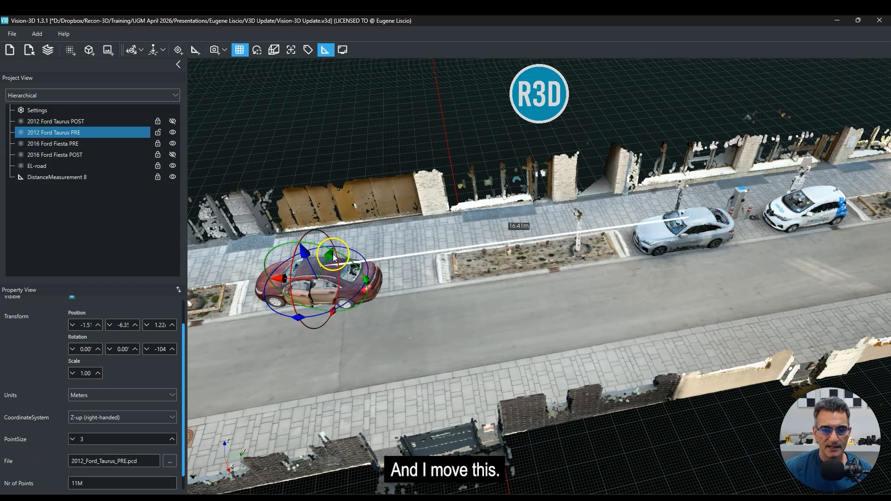
{"action": "left_click_drag", "start_coordinate": [323, 259], "coordinate": [240, 395]}
{"action": "left_click_drag", "start_coordinate": [273, 320], "coordinate": [321, 272]}
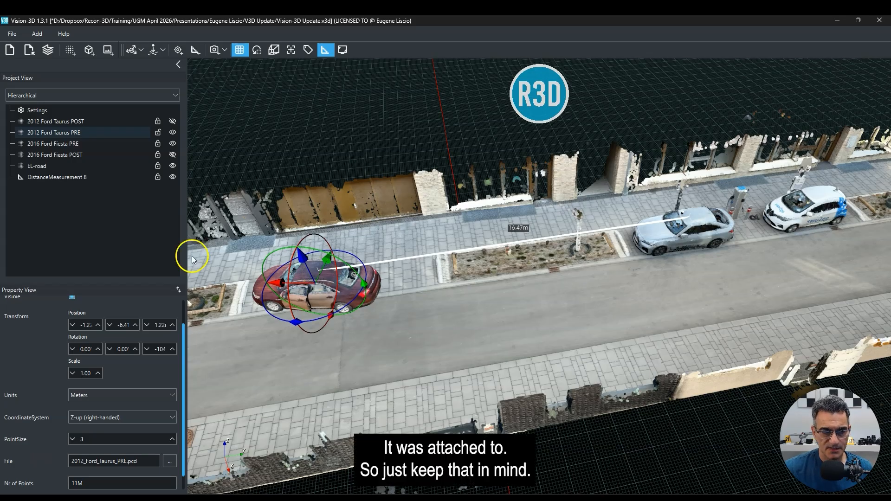
{"action": "left_click", "coordinate": [158, 132]}
{"action": "left_click", "coordinate": [504, 301]}
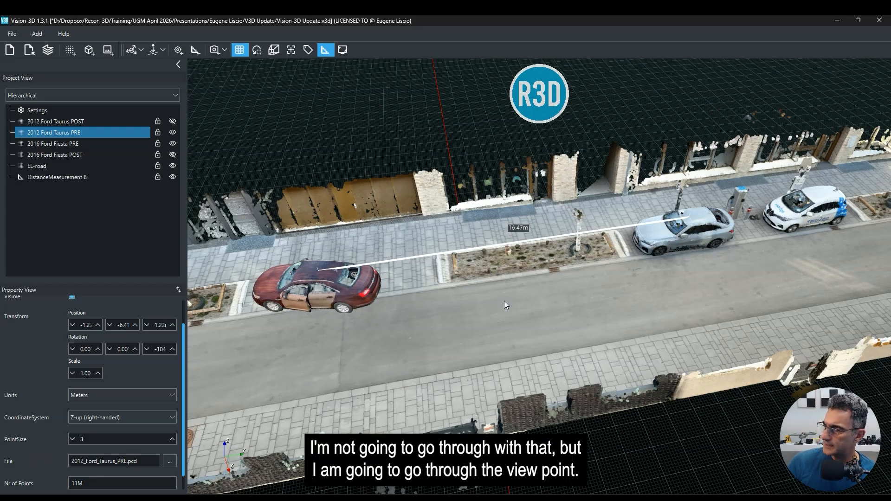
Add a view point at street level beside the dark red Taurus, looking down the road toward the red car.
{"action": "left_click_drag", "start_coordinate": [450, 308], "coordinate": [513, 268]}
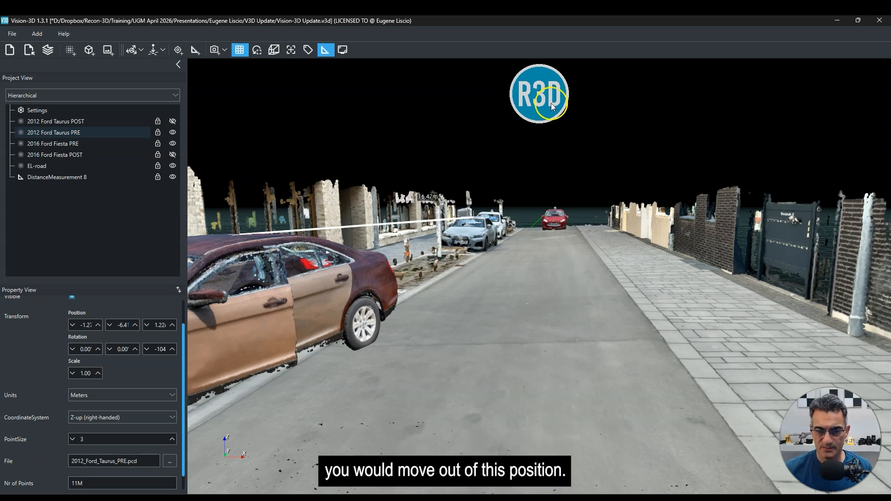
{"action": "left_click", "coordinate": [224, 52]}
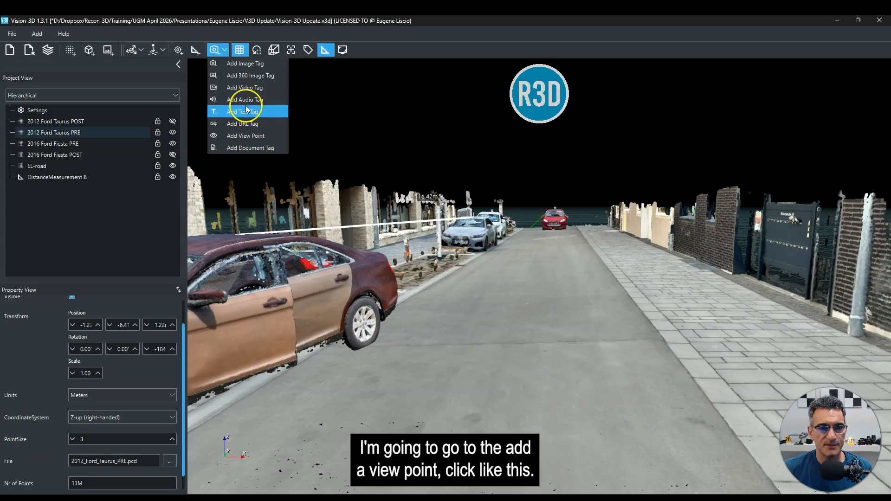
{"action": "left_click", "coordinate": [240, 136]}
{"action": "left_click", "coordinate": [47, 192]}
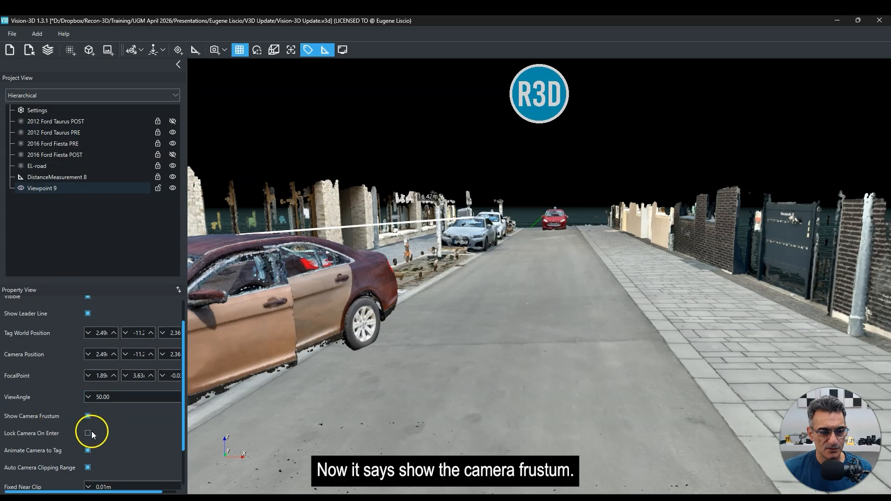
Move out of the new view point to inspect its camera frustum, and fly back into it.
{"action": "scroll", "coordinate": [516, 306], "scroll_direction": "down", "scroll_amount": 5}
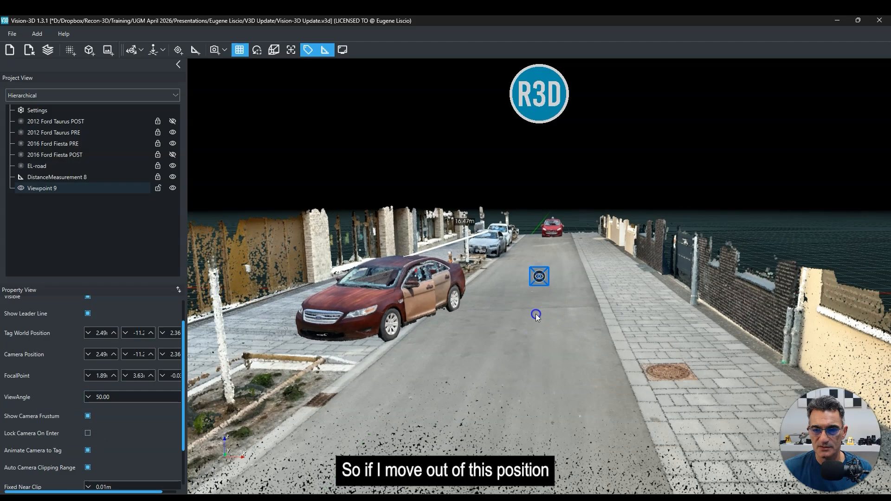
{"action": "right_click_drag", "start_coordinate": [436, 322], "coordinate": [414, 328]}
{"action": "left_click_drag", "start_coordinate": [260, 274], "coordinate": [520, 228]}
{"action": "left_click", "coordinate": [590, 285]}
{"action": "double_click", "coordinate": [552, 275]}
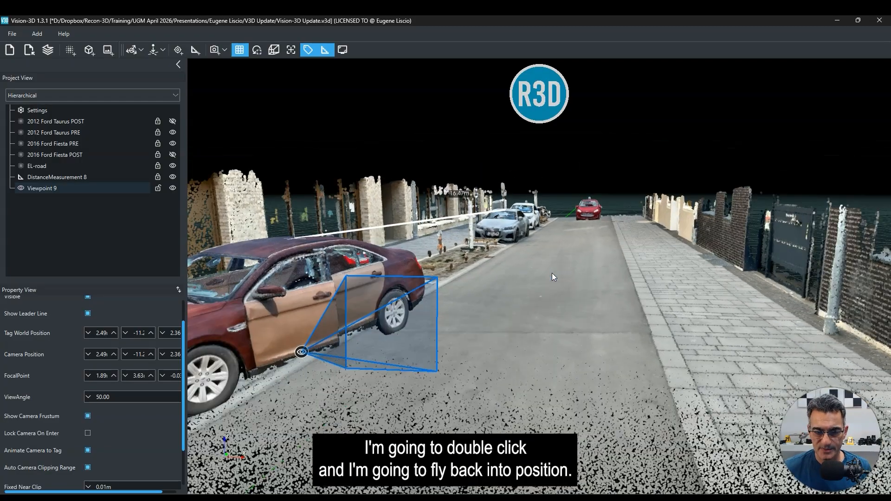
Enable Lock Camera On Enter for the view point, move away from it and fly back in.
{"action": "left_click", "coordinate": [126, 444]}
{"action": "left_click_drag", "start_coordinate": [480, 366], "coordinate": [548, 339]}
{"action": "scroll", "coordinate": [563, 341], "scroll_direction": "down", "scroll_amount": 3}
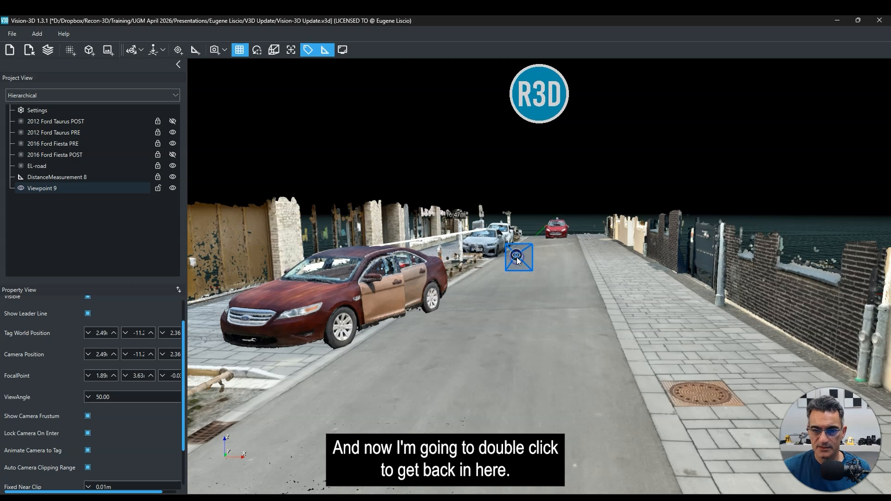
{"action": "double_click", "coordinate": [517, 258]}
Look around from the locked view point toward the Taurus and along the street, and exit to normal viewing mode.
{"action": "left_click_drag", "start_coordinate": [516, 258], "coordinate": [446, 304]}
{"action": "left_click_drag", "start_coordinate": [601, 303], "coordinate": [436, 310]}
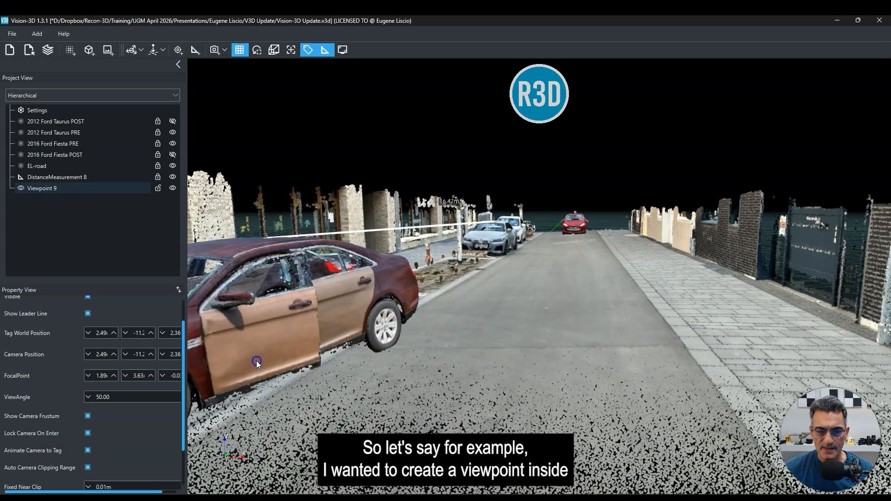
{"action": "left_click_drag", "start_coordinate": [256, 361], "coordinate": [284, 359]}
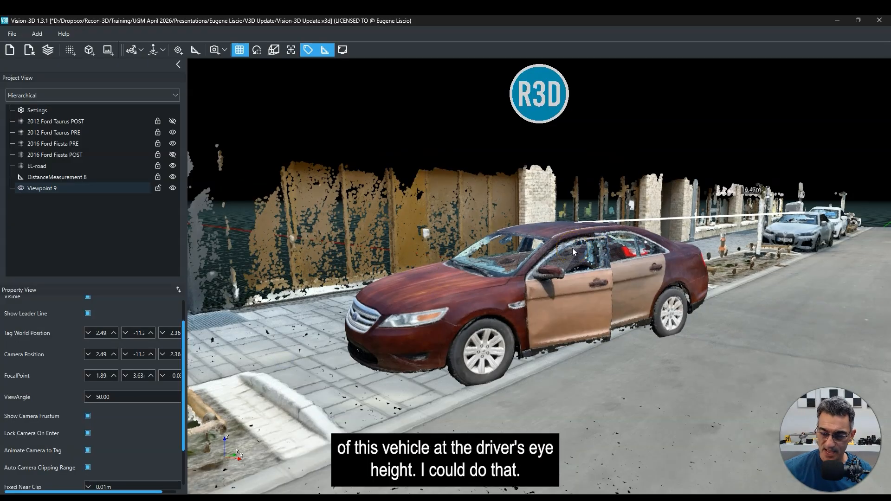
{"action": "left_click_drag", "start_coordinate": [577, 255], "coordinate": [502, 329]}
{"action": "left_click_drag", "start_coordinate": [492, 219], "coordinate": [678, 235]}
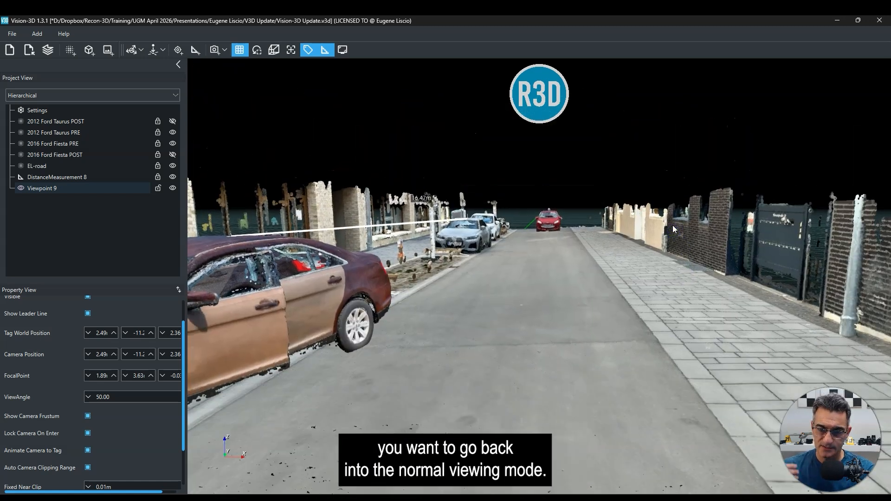
{"action": "key", "text": "Escape"}
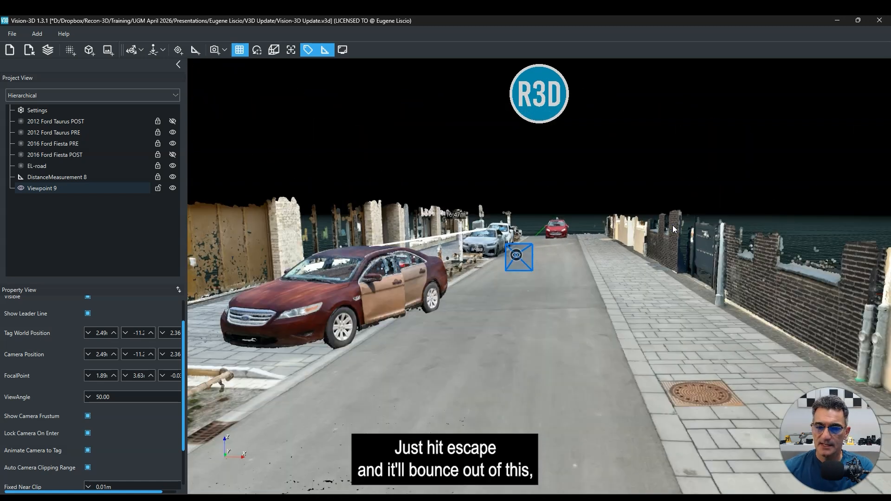
Show the Scene States list, undock it as a floating window over the scene, and make it narrower and taller.
{"action": "left_click_drag", "start_coordinate": [591, 263], "coordinate": [566, 291]}
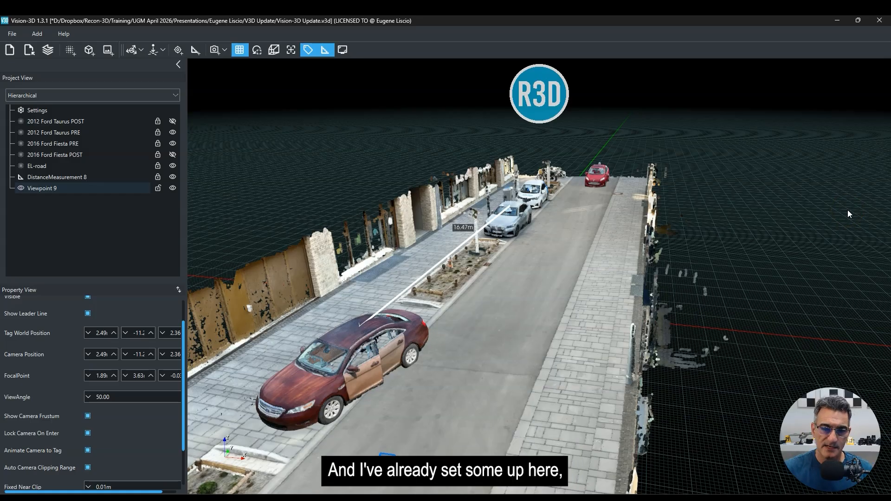
{"action": "left_click_drag", "start_coordinate": [629, 293], "coordinate": [420, 357]}
{"action": "left_click_drag", "start_coordinate": [702, 250], "coordinate": [685, 262]}
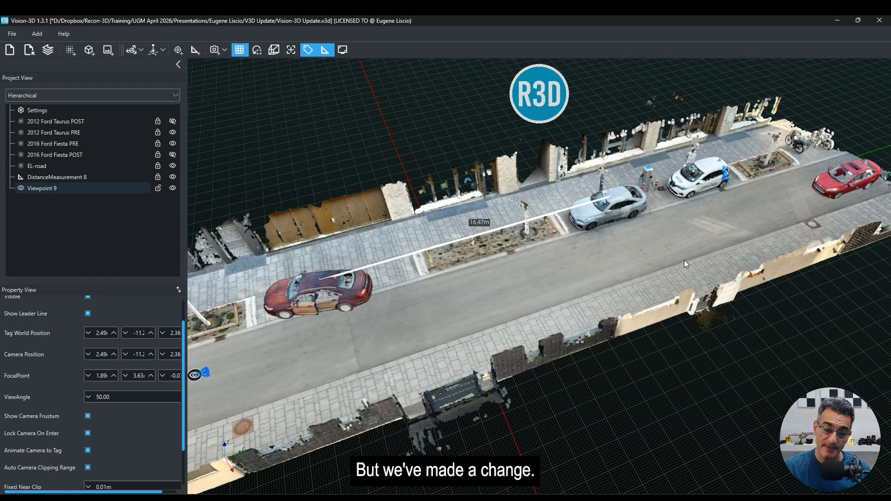
{"action": "left_click", "coordinate": [48, 50]}
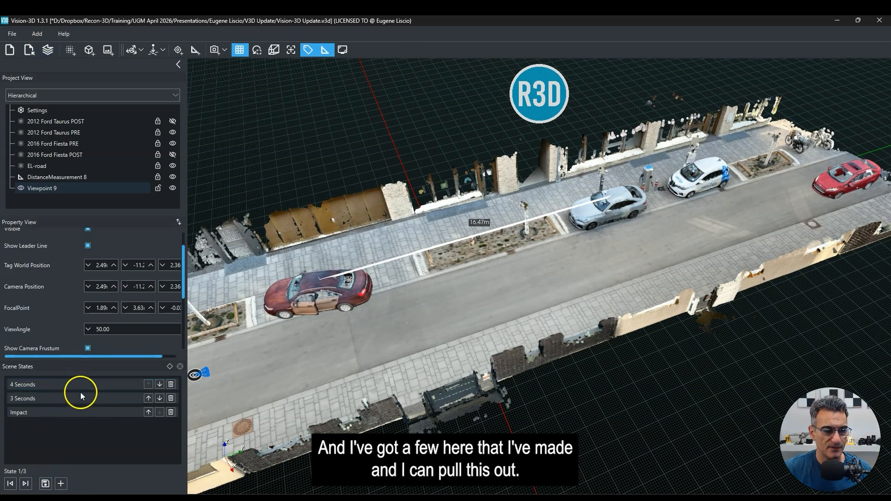
{"action": "left_click_drag", "start_coordinate": [69, 371], "coordinate": [752, 118]}
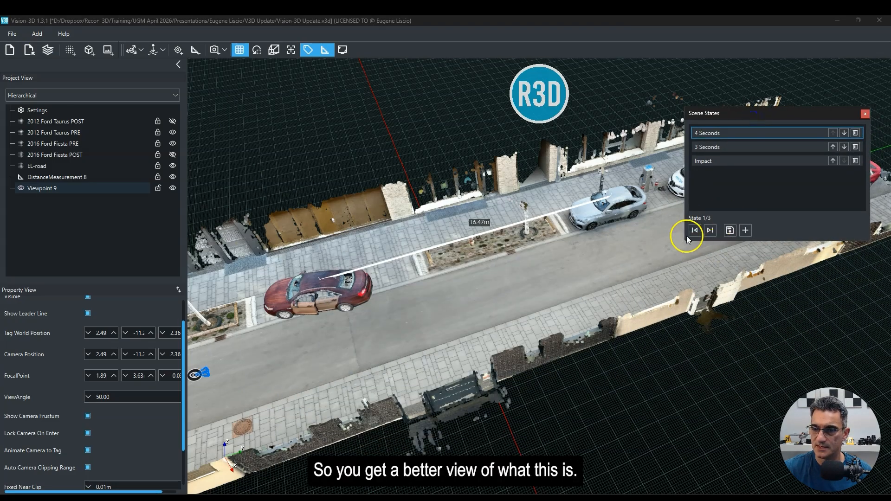
{"action": "left_click_drag", "start_coordinate": [686, 241], "coordinate": [734, 307]}
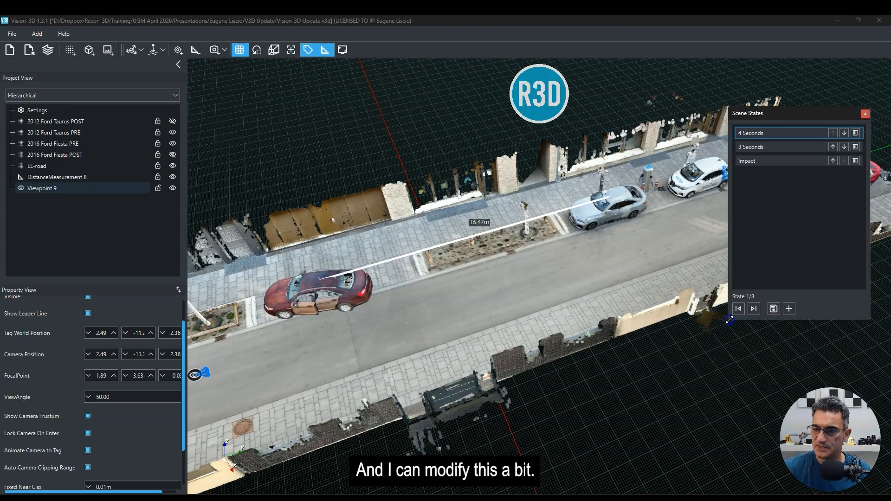
Fit the whole street in view and play through the 4 Seconds, 3 Seconds and Impact scene states.
{"action": "left_click_drag", "start_coordinate": [474, 179], "coordinate": [534, 268]}
{"action": "scroll", "coordinate": [534, 268], "scroll_direction": "down", "scroll_amount": 3}
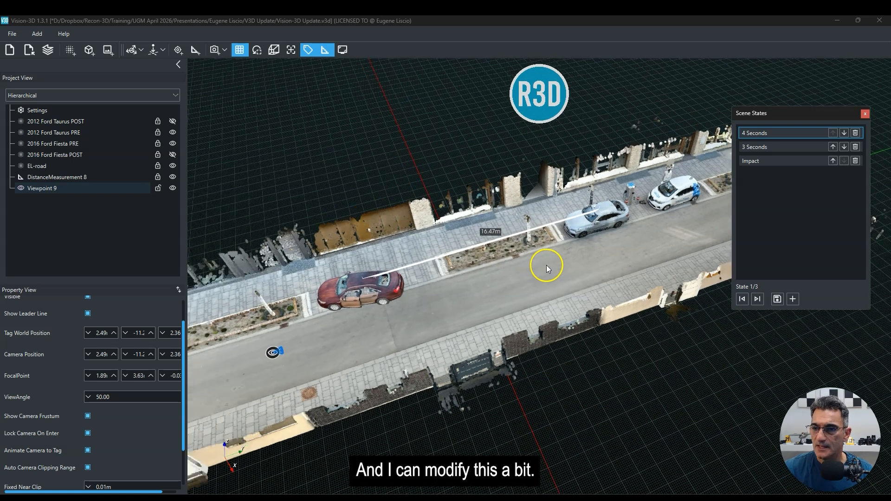
{"action": "middle_click_drag", "start_coordinate": [564, 267], "coordinate": [490, 252]}
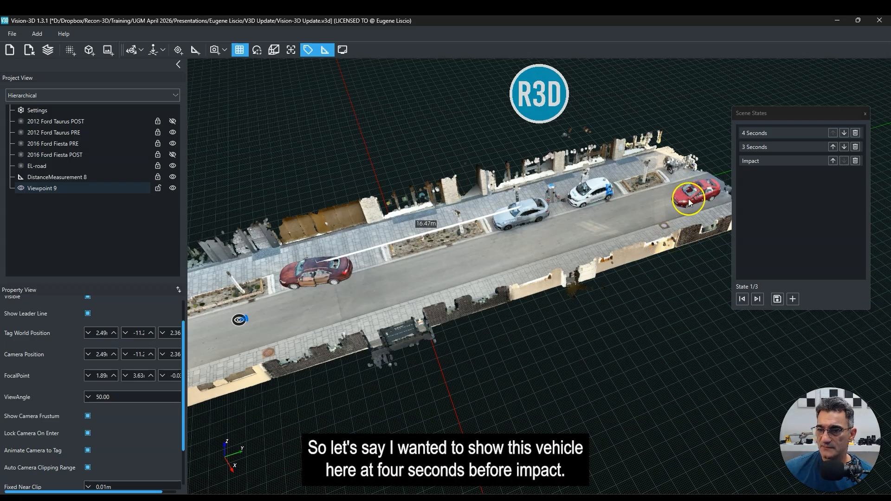
{"action": "left_click", "coordinate": [783, 134]}
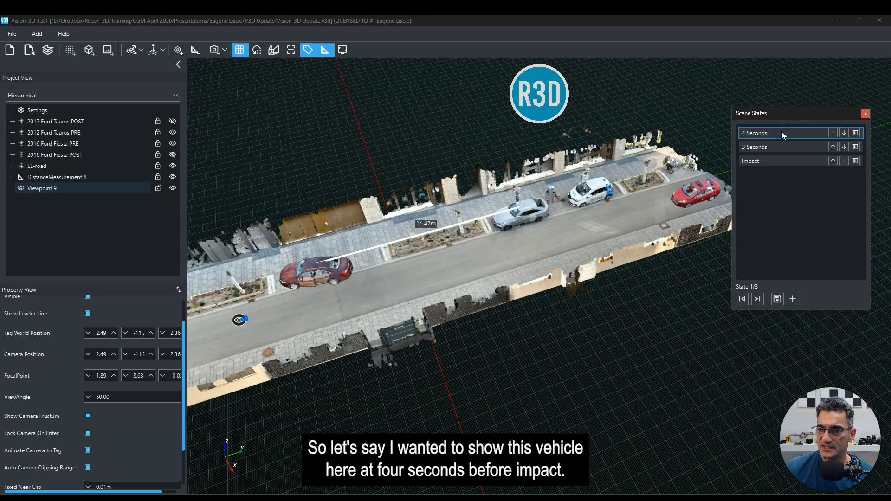
{"action": "left_click", "coordinate": [759, 147]}
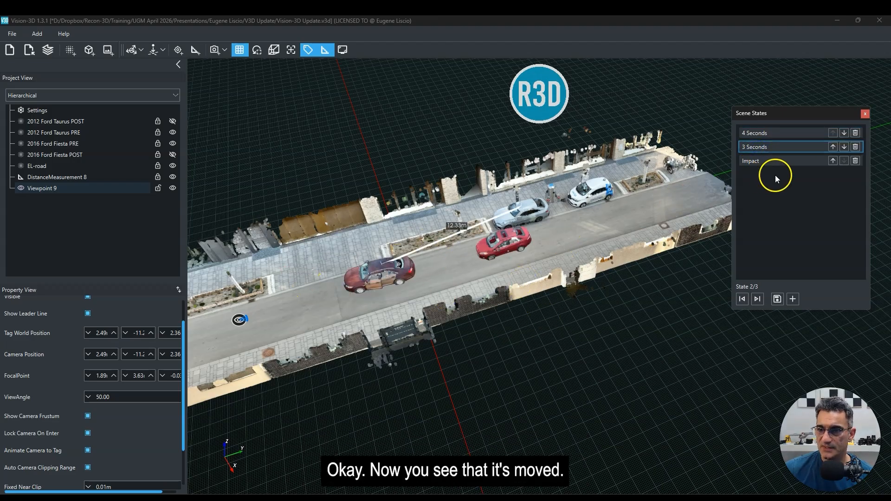
{"action": "left_click", "coordinate": [762, 160]}
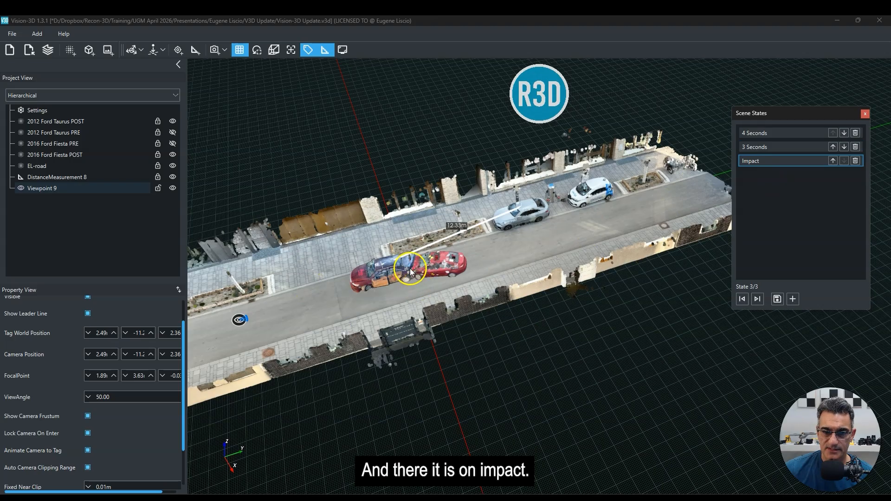
Examine the damaged Taurus and Fiesta up close at their impact position.
{"action": "scroll", "coordinate": [427, 285], "scroll_direction": "up", "scroll_amount": 5}
{"action": "middle_click_drag", "start_coordinate": [445, 302], "coordinate": [470, 305]}
{"action": "left_click_drag", "start_coordinate": [470, 305], "coordinate": [471, 268]}
{"action": "scroll", "coordinate": [444, 272], "scroll_direction": "up", "scroll_amount": 5}
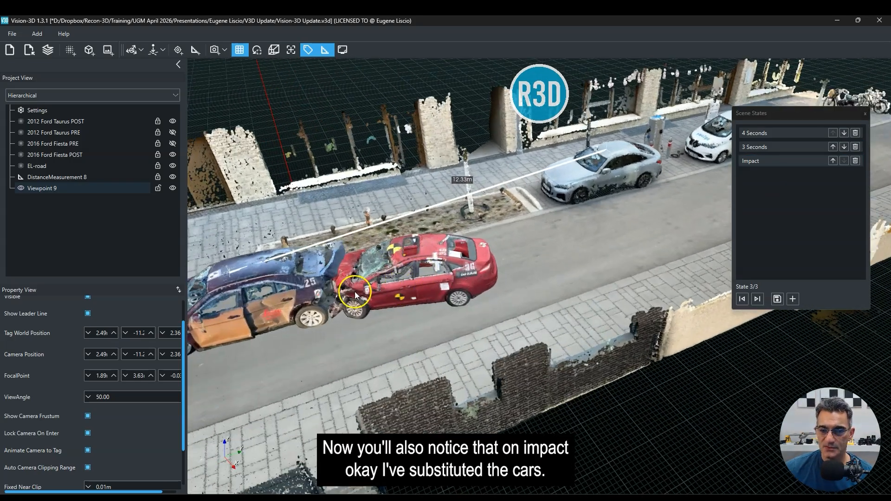
{"action": "middle_click_drag", "start_coordinate": [355, 292], "coordinate": [529, 286]}
{"action": "scroll", "coordinate": [506, 292], "scroll_direction": "up", "scroll_amount": 5}
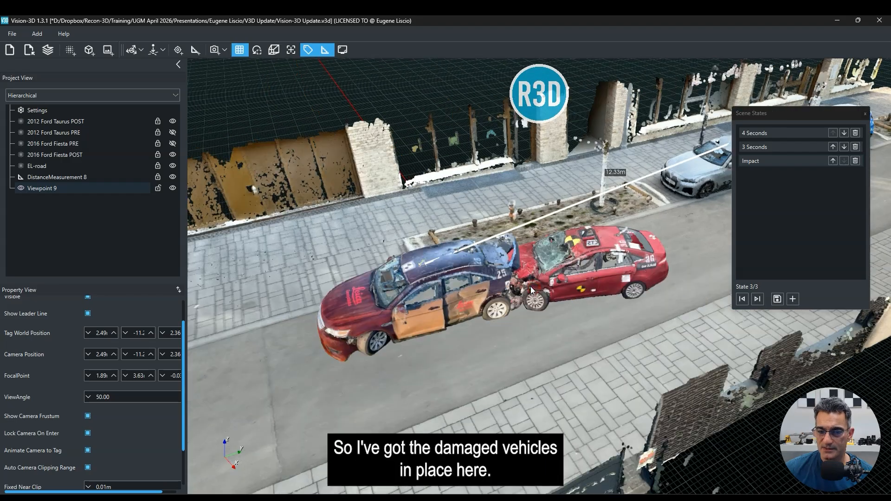
{"action": "scroll", "coordinate": [510, 283], "scroll_direction": "down", "scroll_amount": 6}
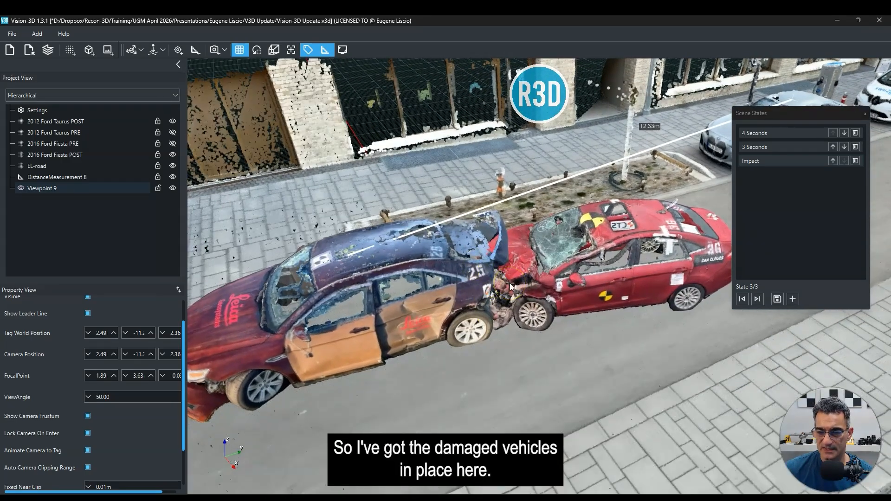
{"action": "left_click_drag", "start_coordinate": [596, 306], "coordinate": [565, 332]}
Return to the 4 Seconds scene state and step forward again through 3 Seconds to Impact.
{"action": "left_click", "coordinate": [791, 135]}
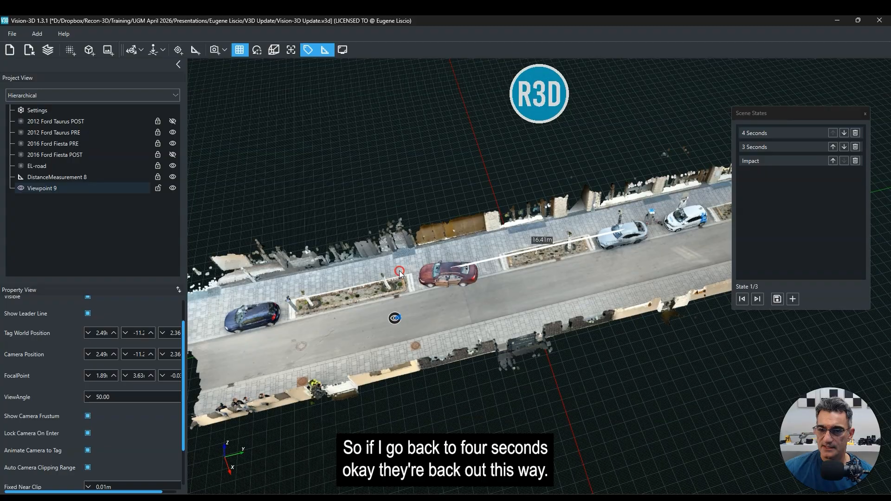
{"action": "middle_click_drag", "start_coordinate": [400, 274], "coordinate": [239, 276]}
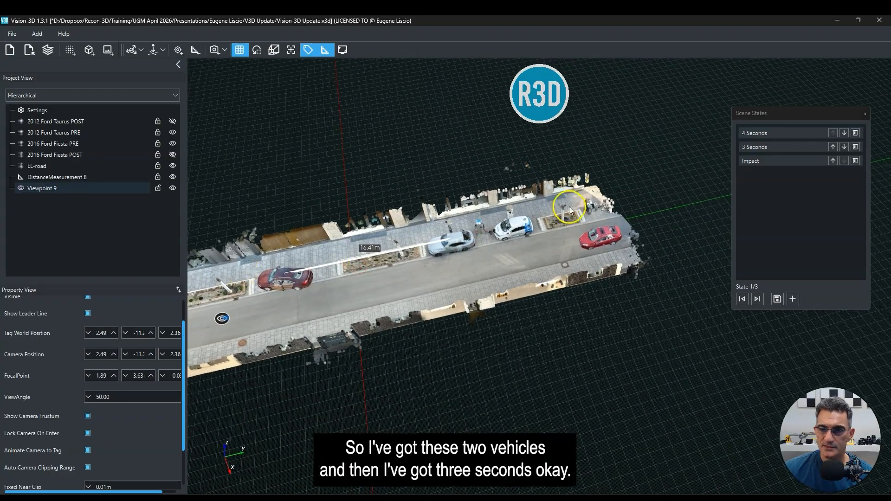
{"action": "left_click", "coordinate": [758, 146]}
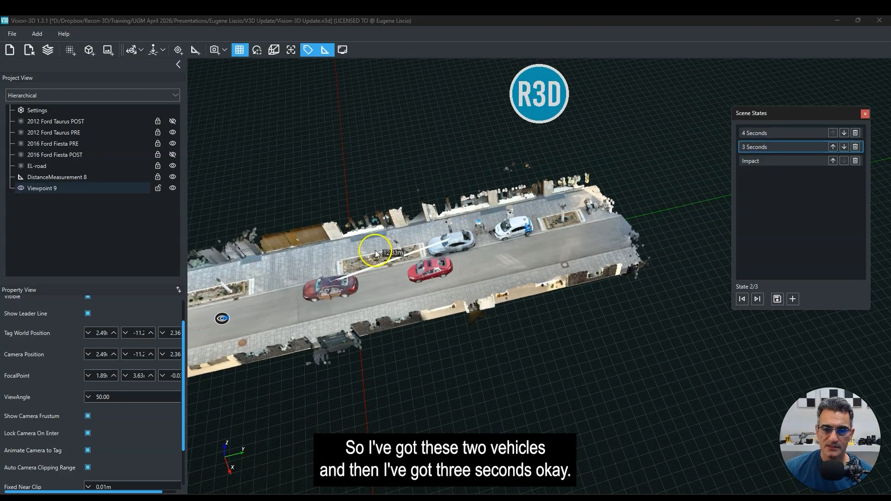
{"action": "left_click", "coordinate": [749, 161]}
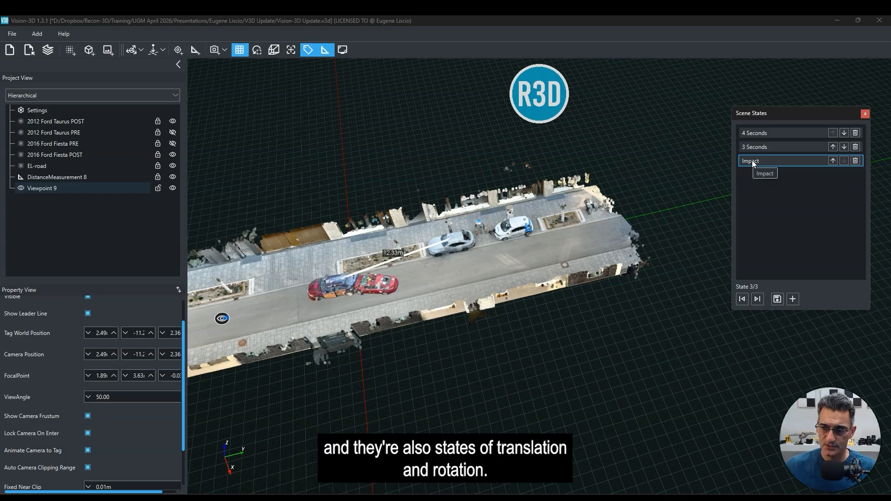
Unlock the 2016 Ford Fiesta POST and 2012 Ford Taurus POST point clouds, and move the Taurus forward away from the Fiesta.
{"action": "left_click_drag", "start_coordinate": [455, 262], "coordinate": [483, 289]}
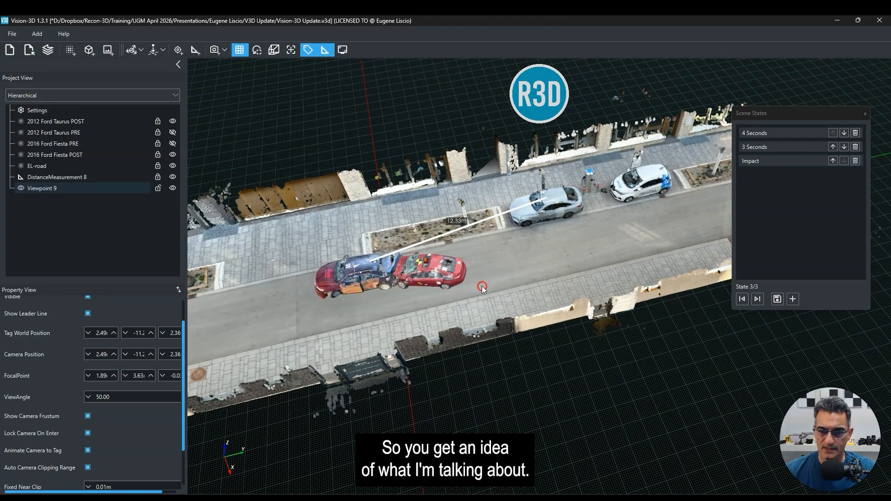
{"action": "middle_click_drag", "start_coordinate": [483, 288], "coordinate": [515, 287]}
{"action": "scroll", "coordinate": [515, 287], "scroll_direction": "up", "scroll_amount": 3}
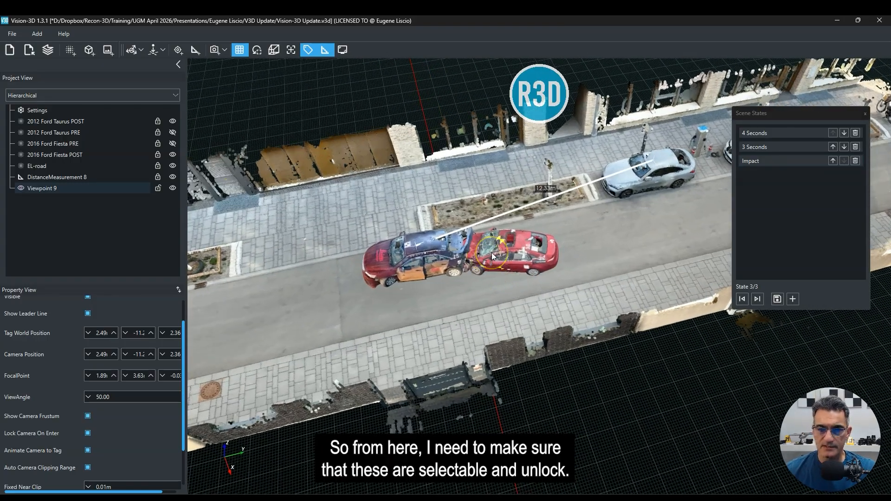
{"action": "left_click", "coordinate": [499, 240]}
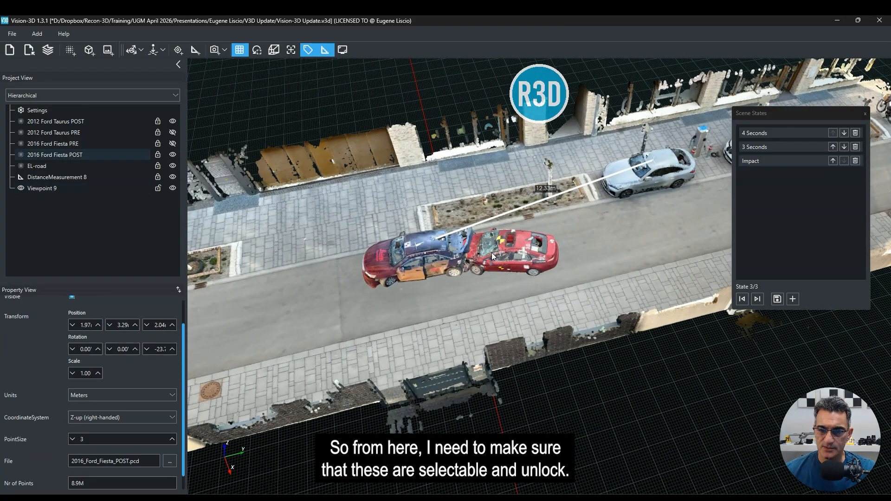
{"action": "left_click", "coordinate": [157, 155]}
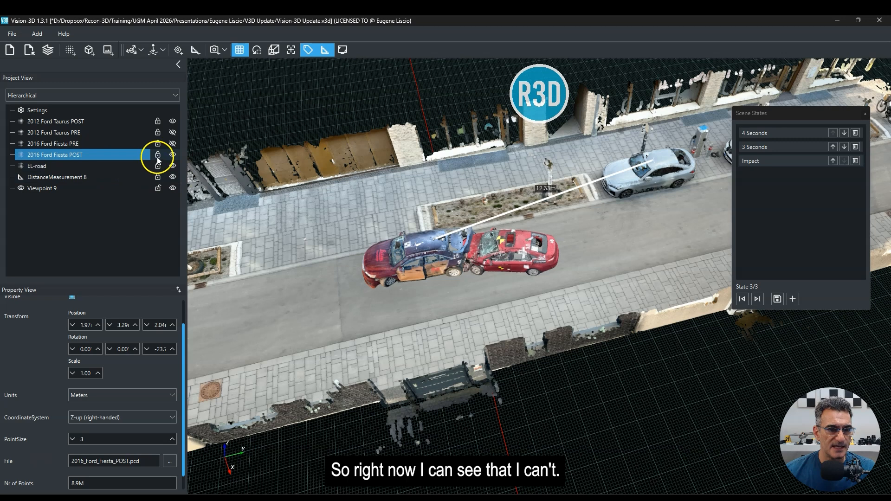
{"action": "left_click", "coordinate": [158, 122]}
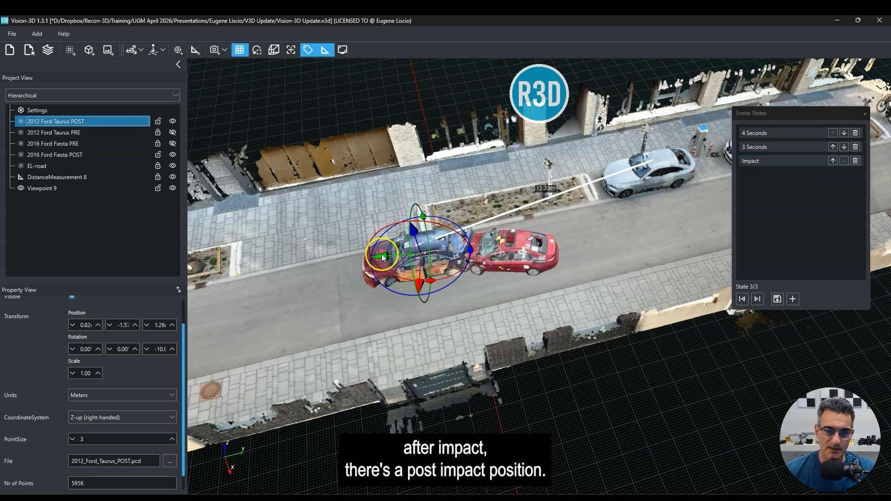
{"action": "left_click_drag", "start_coordinate": [385, 256], "coordinate": [274, 266]}
Move the 2016 Ford Fiesta POST forward to about X 1.06, Y 1.24, and rotate it to about -43° around Z.
{"action": "left_click", "coordinate": [515, 257]}
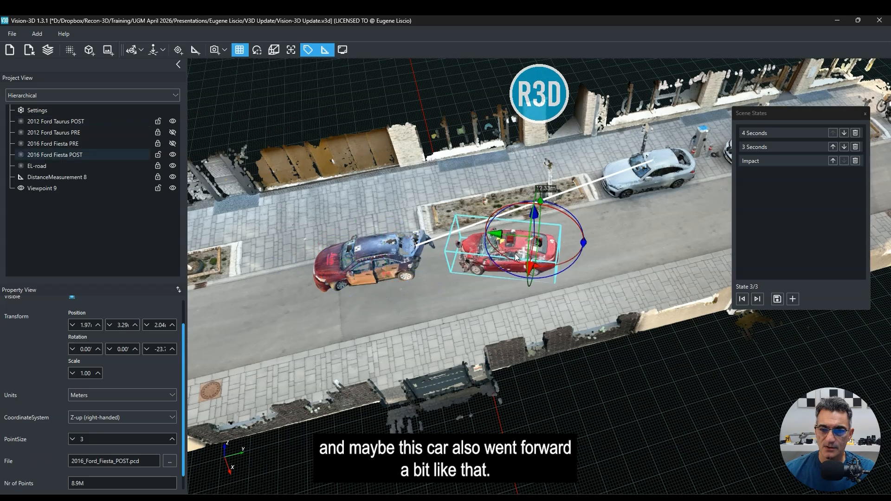
{"action": "left_click_drag", "start_coordinate": [501, 236], "coordinate": [450, 230]}
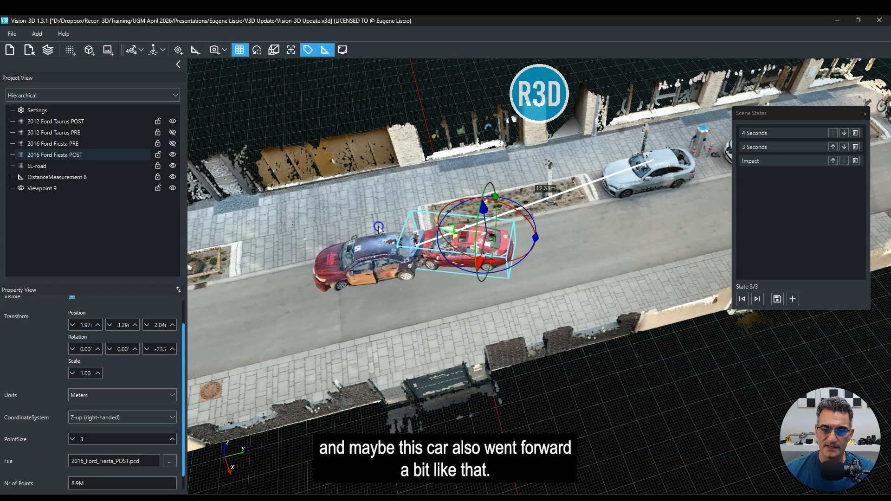
{"action": "left_click_drag", "start_coordinate": [533, 239], "coordinate": [515, 245]}
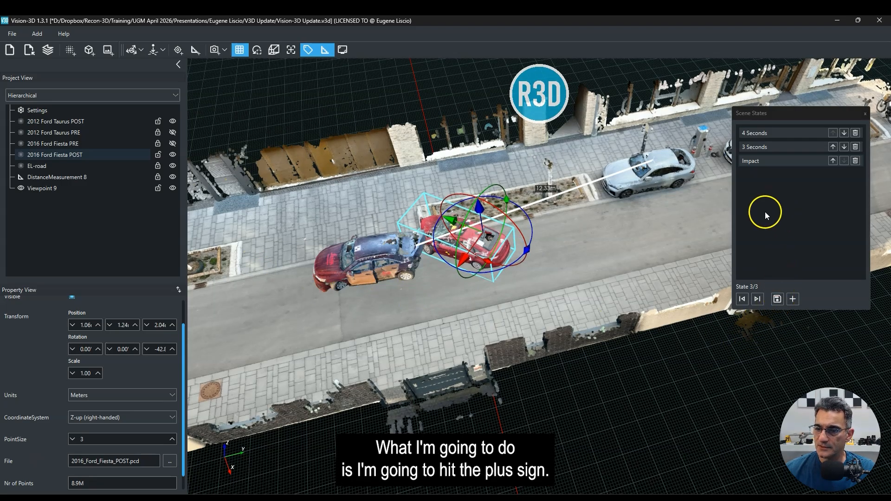
Add a fourth scene state, rename it "Post Impact", and save the current vehicle positions to it.
{"action": "left_click", "coordinate": [793, 299]}
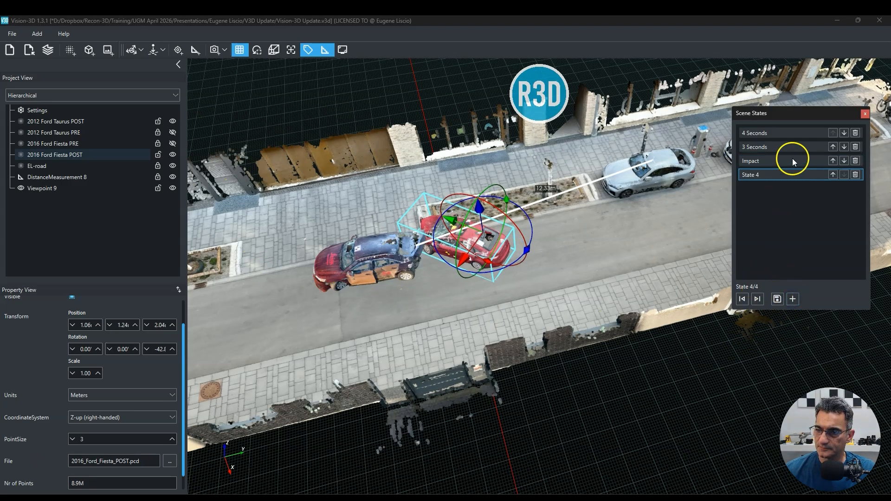
{"action": "double_click", "coordinate": [757, 176]}
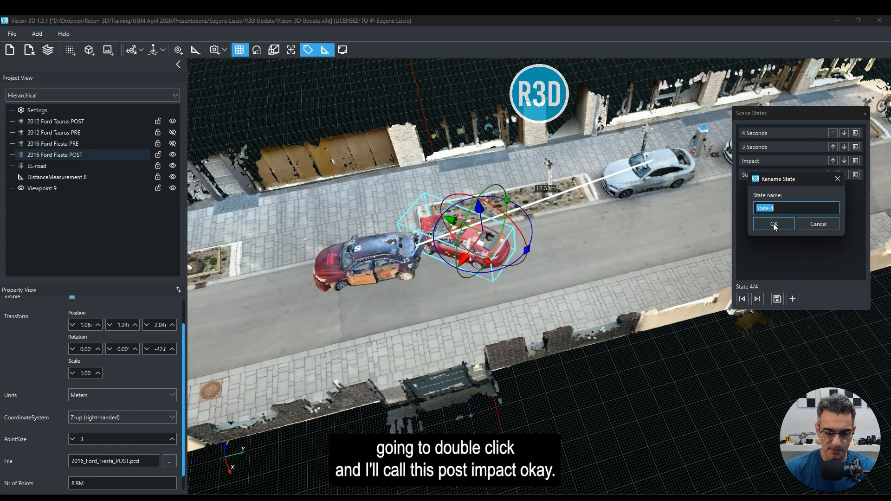
{"action": "type", "text": "Post Impact"}
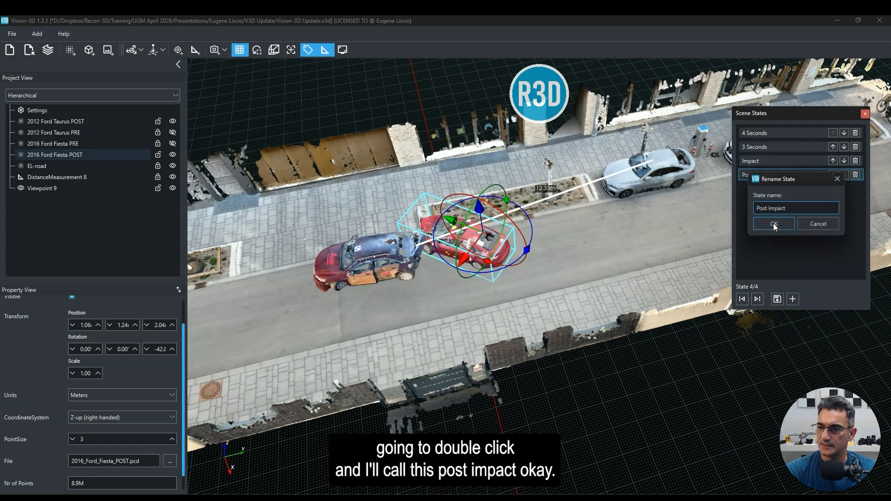
{"action": "left_click", "coordinate": [774, 224]}
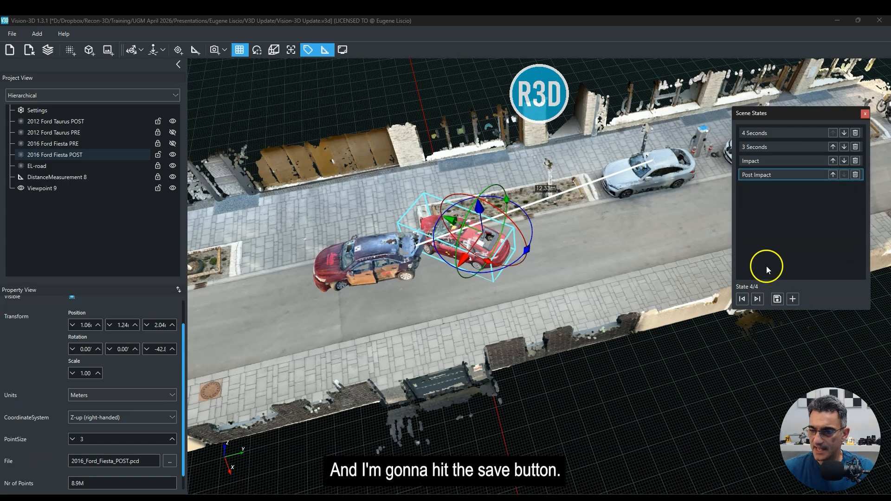
{"action": "left_click", "coordinate": [779, 300]}
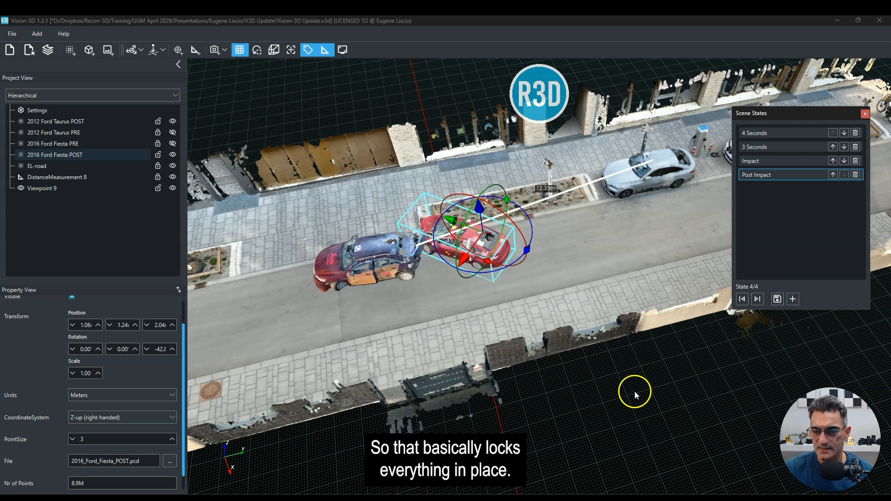
{"action": "left_click", "coordinate": [556, 357]}
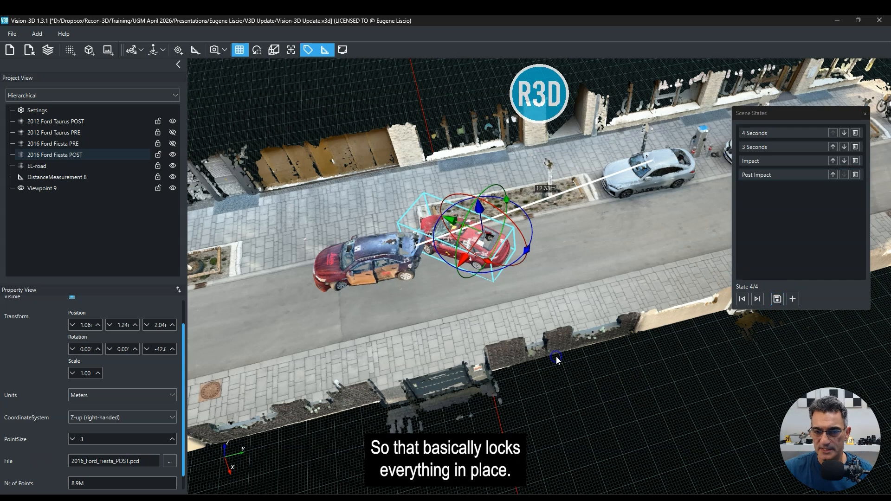
Compare the vehicle positions by recalling the Impact, Post Impact and 3 Seconds scene states, ending on Post Impact.
{"action": "left_click", "coordinate": [758, 162]}
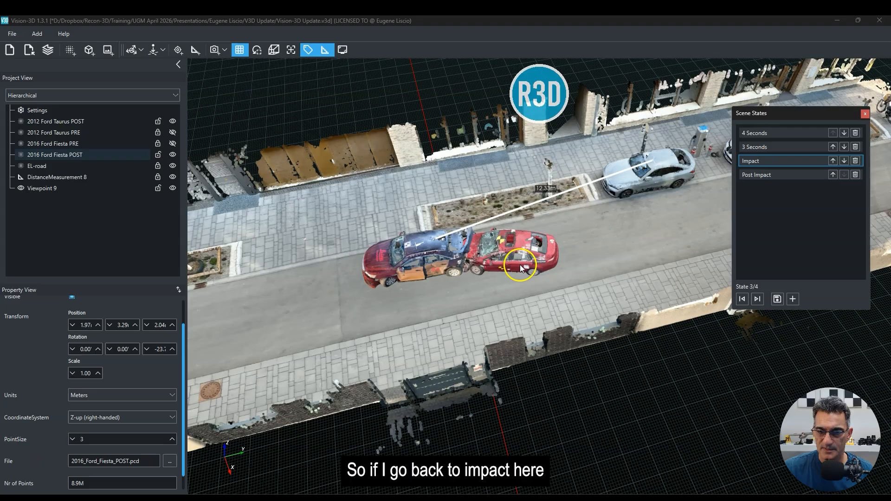
{"action": "left_click", "coordinate": [754, 176]}
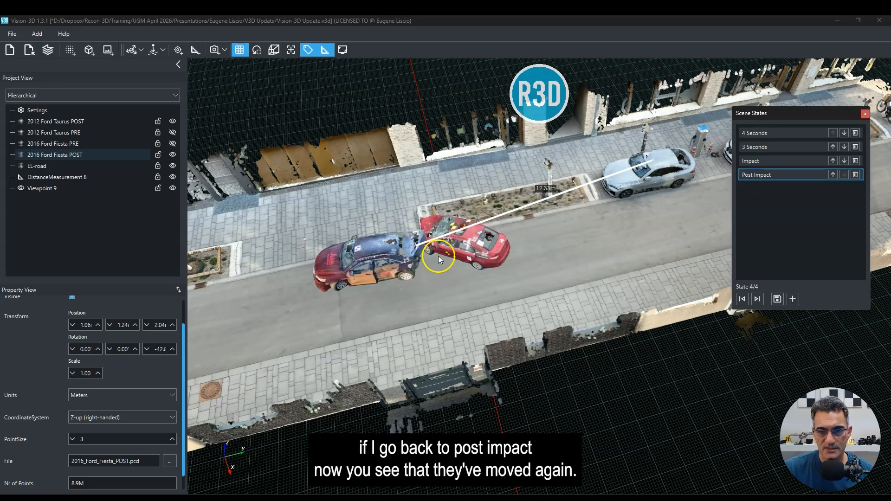
{"action": "left_click", "coordinate": [789, 163]}
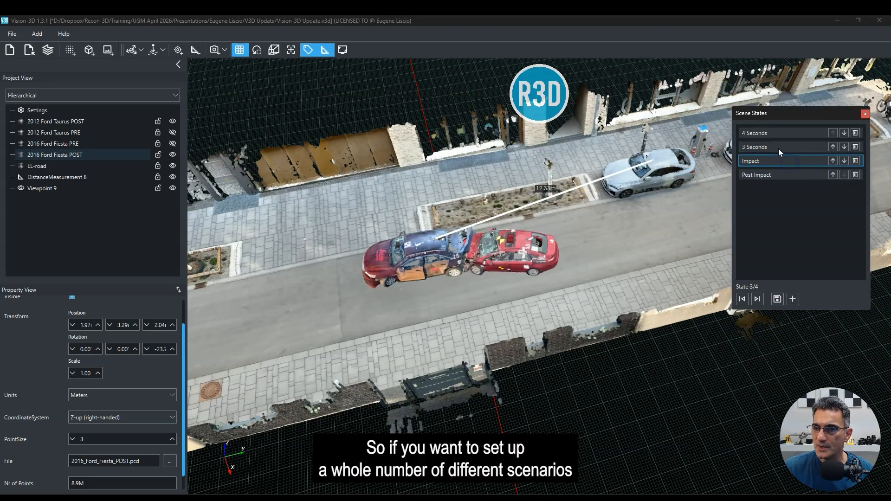
{"action": "left_click", "coordinate": [778, 149]}
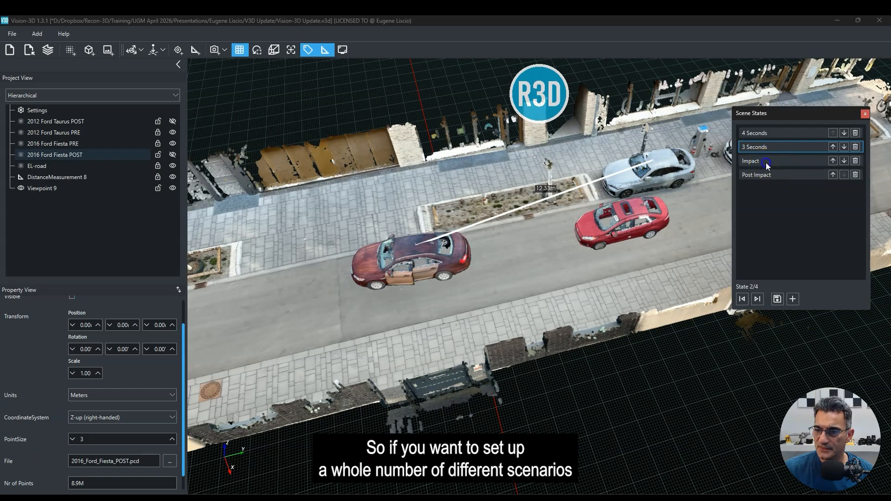
{"action": "left_click", "coordinate": [767, 164]}
{"action": "left_click", "coordinate": [763, 175]}
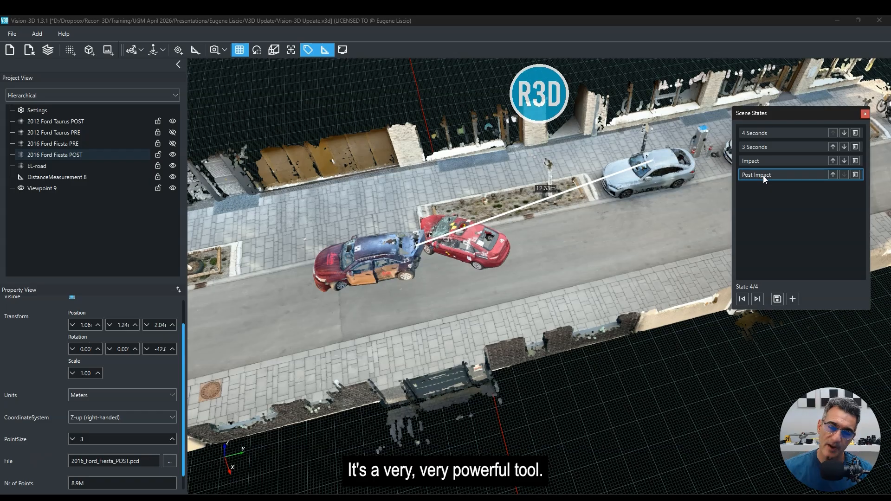
Align the center point of the EL-road point cloud to a picked point along the wall near the sidewalk manhole.
{"action": "left_click", "coordinate": [397, 304]}
{"action": "left_click_drag", "start_coordinate": [444, 329], "coordinate": [573, 246]}
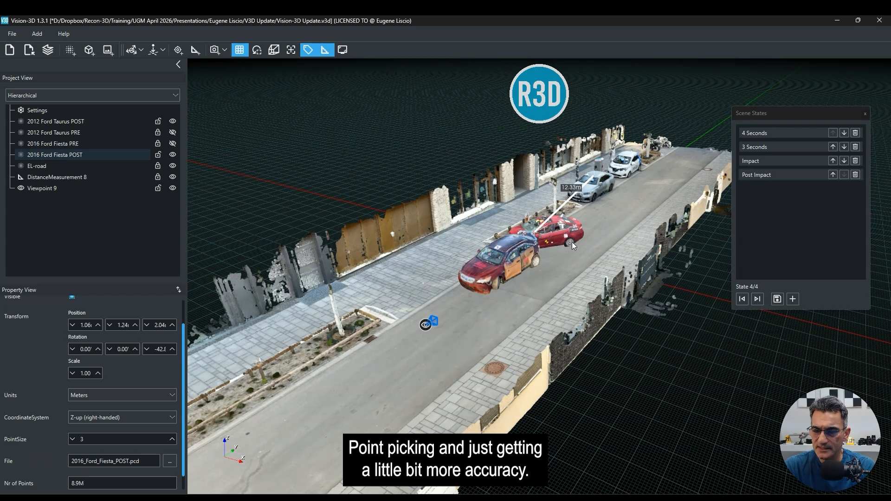
{"action": "left_click_drag", "start_coordinate": [517, 312], "coordinate": [499, 325]}
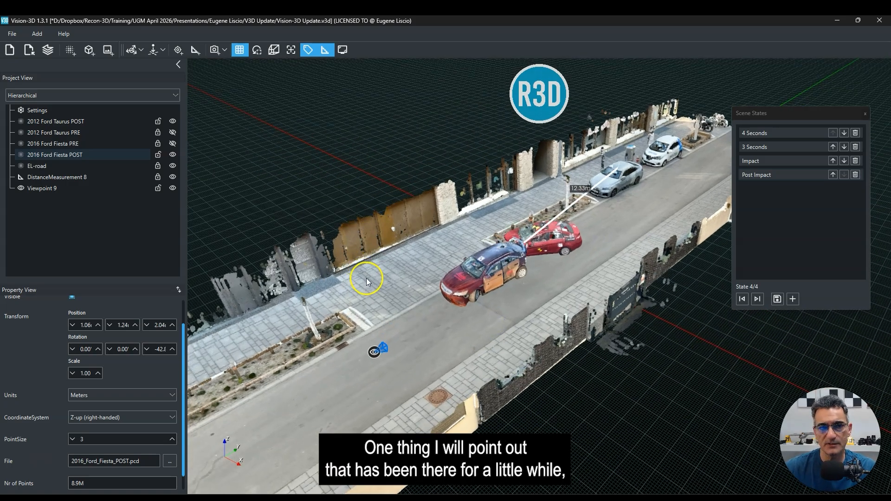
{"action": "left_click", "coordinate": [163, 50]}
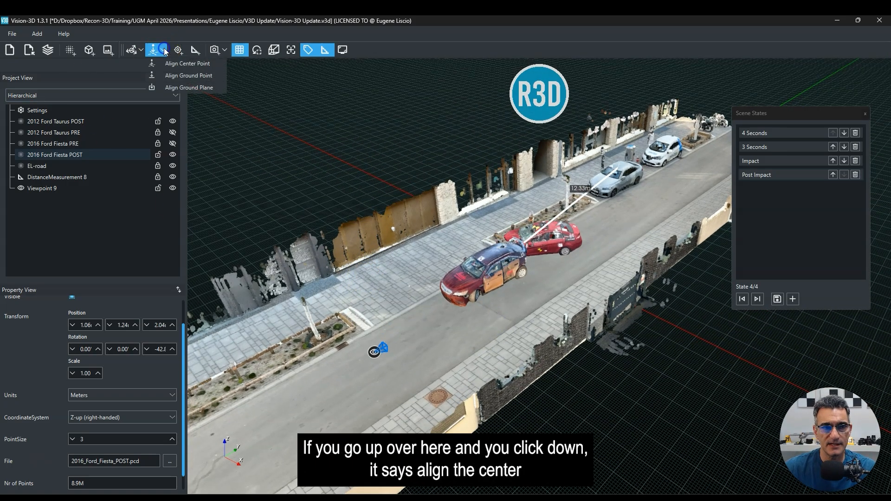
{"action": "left_click", "coordinate": [195, 65]}
{"action": "left_click", "coordinate": [521, 392]}
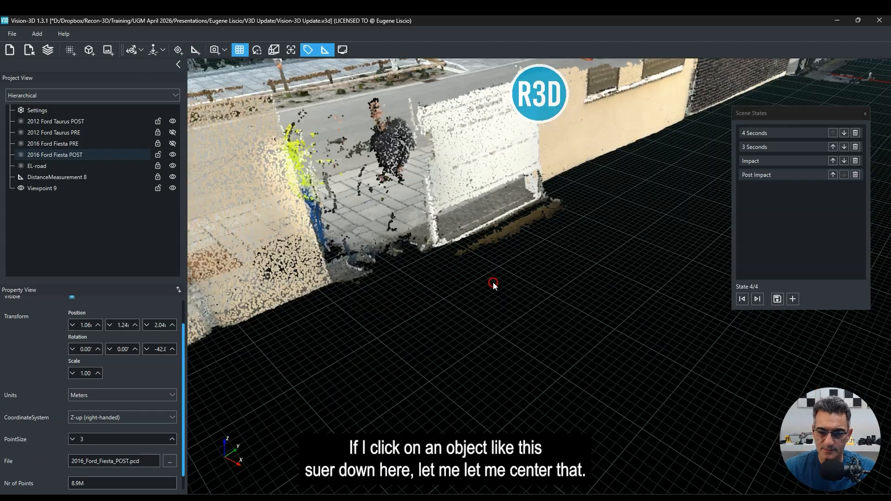
{"action": "middle_click_drag", "start_coordinate": [495, 284], "coordinate": [482, 305]}
{"action": "left_click", "coordinate": [508, 309]}
{"action": "left_click", "coordinate": [458, 188]}
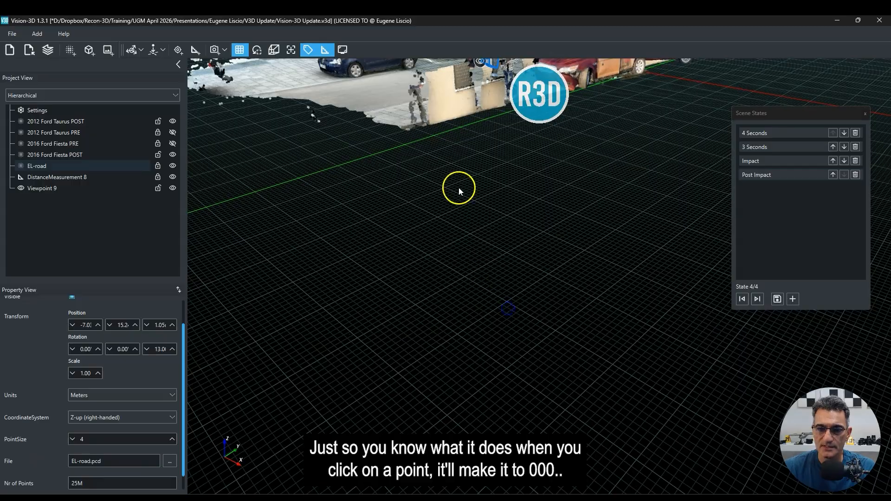
Align the center point of the EL-road point cloud to the manhole cover on the sidewalk.
{"action": "middle_click_drag", "start_coordinate": [473, 196], "coordinate": [525, 275]}
{"action": "scroll", "coordinate": [460, 241], "scroll_direction": "down", "scroll_amount": 5}
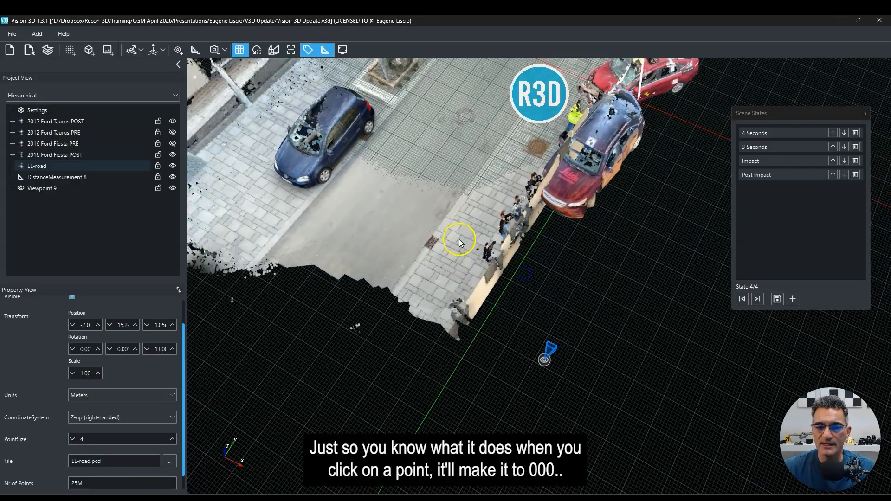
{"action": "middle_click_drag", "start_coordinate": [447, 231], "coordinate": [483, 269]}
{"action": "scroll", "coordinate": [483, 268], "scroll_direction": "up", "scroll_amount": 4}
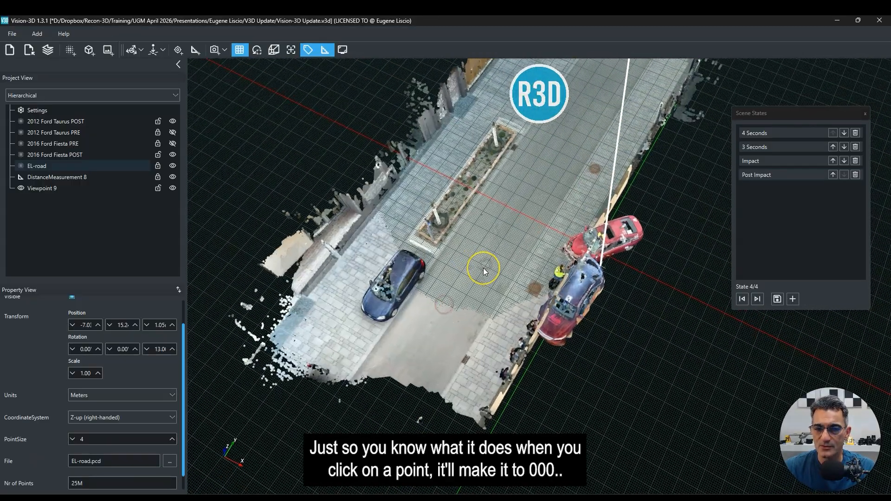
{"action": "scroll", "coordinate": [483, 268], "scroll_direction": "up", "scroll_amount": 5}
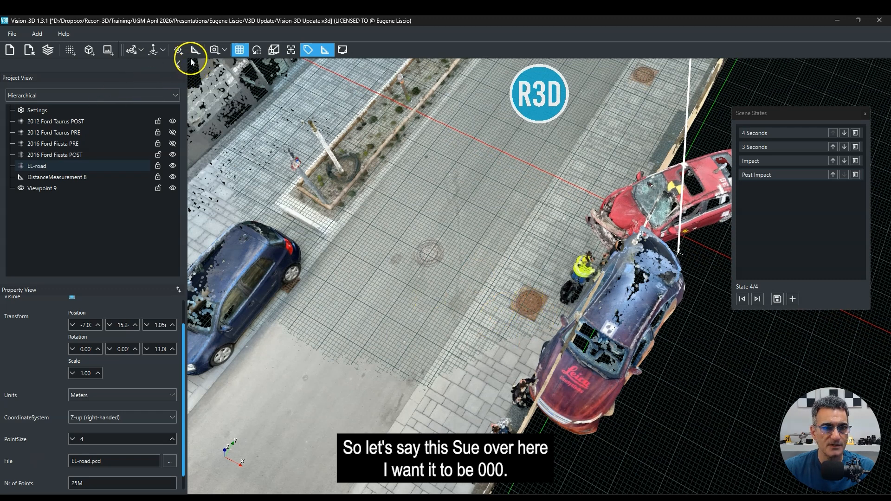
{"action": "left_click", "coordinate": [164, 50]}
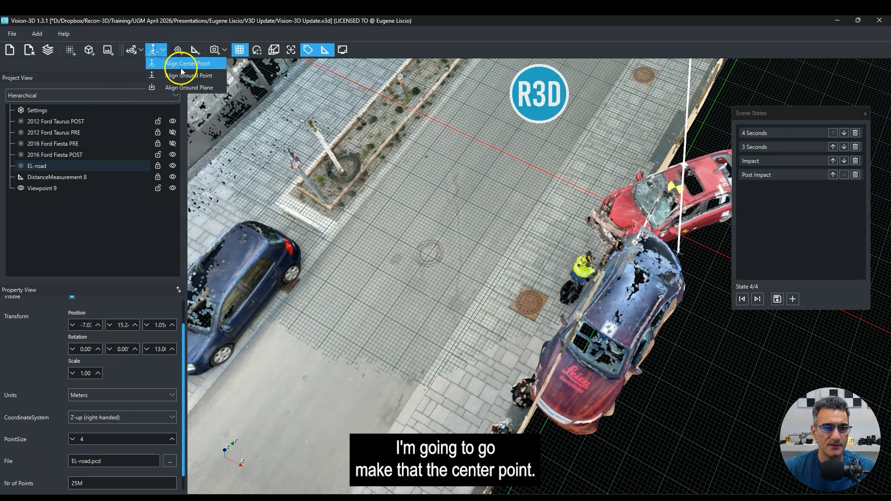
{"action": "left_click", "coordinate": [182, 65]}
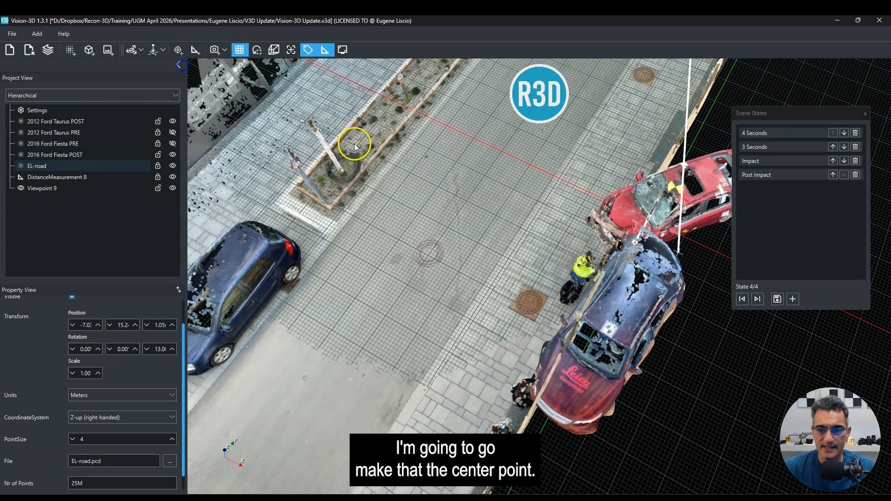
{"action": "left_click", "coordinate": [529, 303]}
Examine from below and above where the grid axes meet at the sidewalk manhole cover.
{"action": "right_click_drag", "start_coordinate": [647, 332], "coordinate": [496, 364]}
{"action": "left_click_drag", "start_coordinate": [495, 364], "coordinate": [435, 171]}
{"action": "right_click_drag", "start_coordinate": [436, 171], "coordinate": [485, 233]}
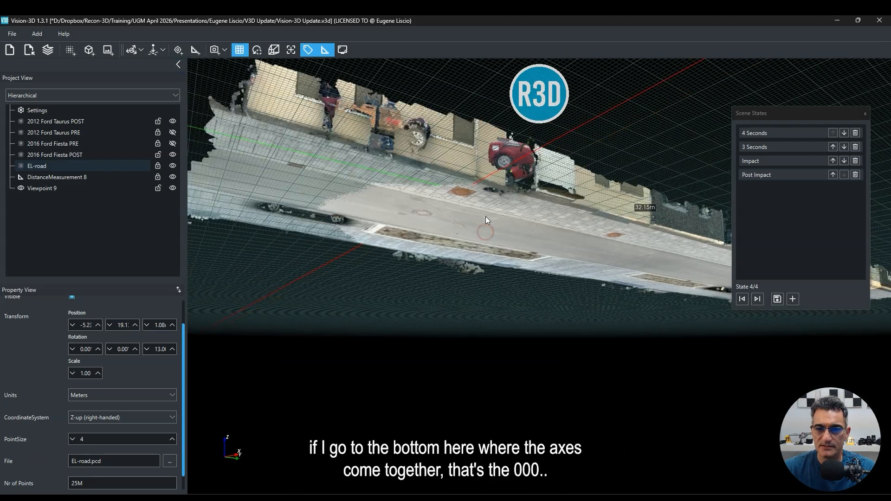
{"action": "left_click_drag", "start_coordinate": [486, 216], "coordinate": [406, 160]}
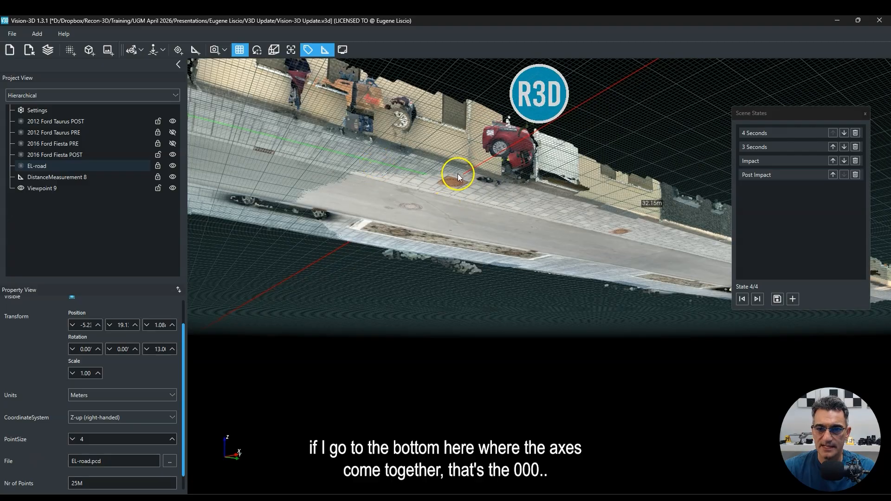
{"action": "left_click_drag", "start_coordinate": [457, 149], "coordinate": [500, 260]}
{"action": "right_click_drag", "start_coordinate": [500, 260], "coordinate": [541, 242]}
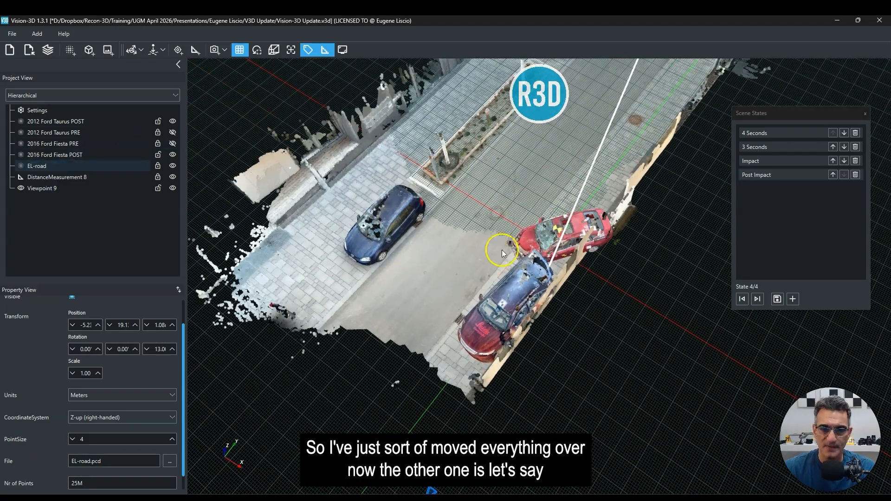
{"action": "right_click_drag", "start_coordinate": [663, 344], "coordinate": [595, 346]}
{"action": "left_click_drag", "start_coordinate": [594, 346], "coordinate": [564, 232]}
{"action": "right_click_drag", "start_coordinate": [564, 232], "coordinate": [523, 301]}
{"action": "left_click_drag", "start_coordinate": [523, 301], "coordinate": [518, 316]}
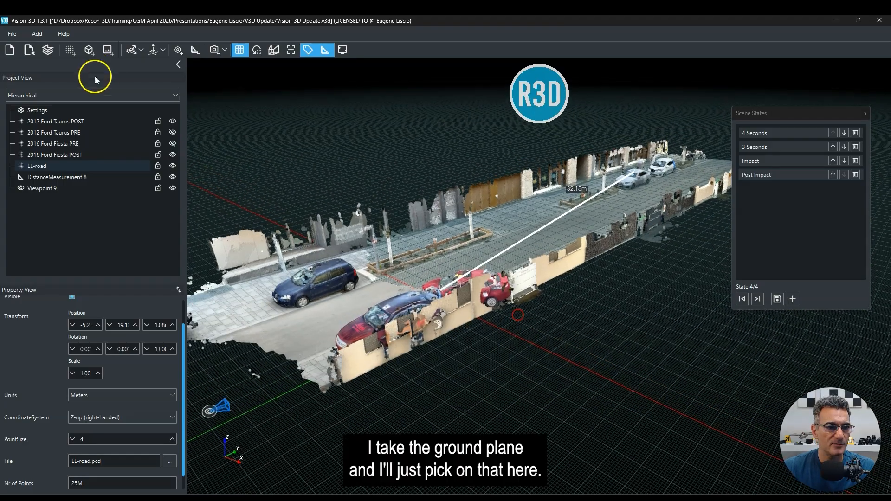
Unlock the EL-road point cloud and lower it vertically to about Z -3.28, below the grid.
{"action": "left_click", "coordinate": [44, 166]}
{"action": "left_click", "coordinate": [158, 166]}
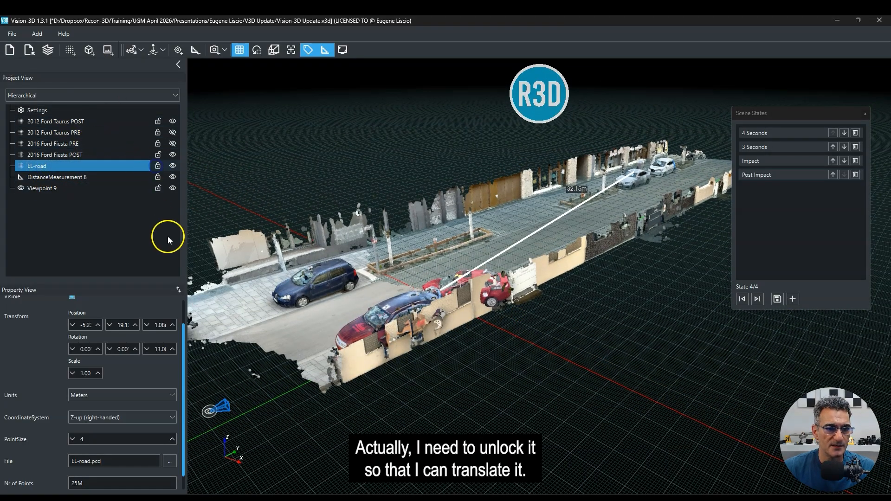
{"action": "left_click", "coordinate": [591, 152]}
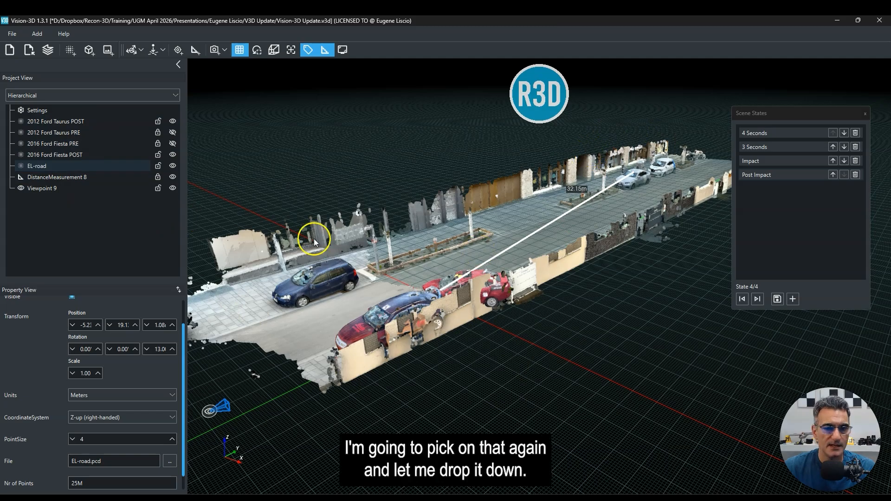
{"action": "left_click", "coordinate": [597, 193]}
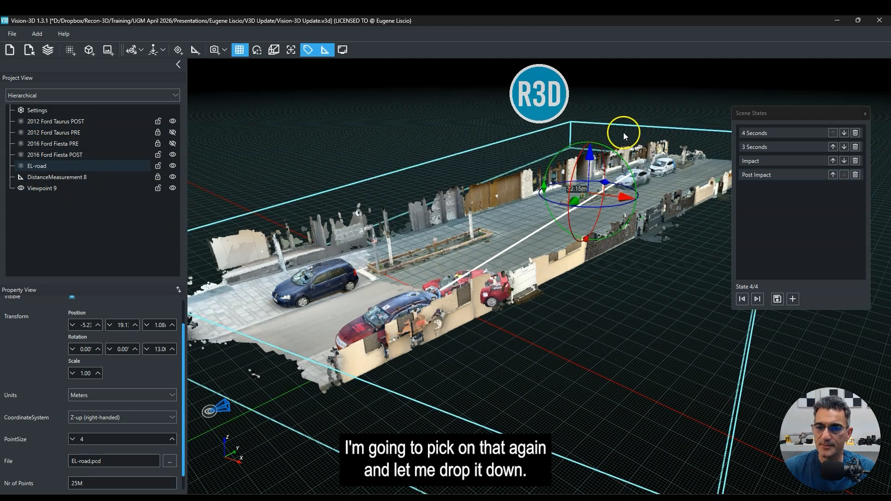
{"action": "left_click_drag", "start_coordinate": [591, 152], "coordinate": [579, 271]}
{"action": "mouse_move", "coordinate": [371, 177]}
{"action": "left_mouse_down"}
{"action": "mouse_move", "coordinate": [454, 232]}
{"action": "mouse_move", "coordinate": [511, 230]}
{"action": "mouse_move", "coordinate": [606, 154]}
{"action": "mouse_move", "coordinate": [603, 108]}
{"action": "left_mouse_up"}
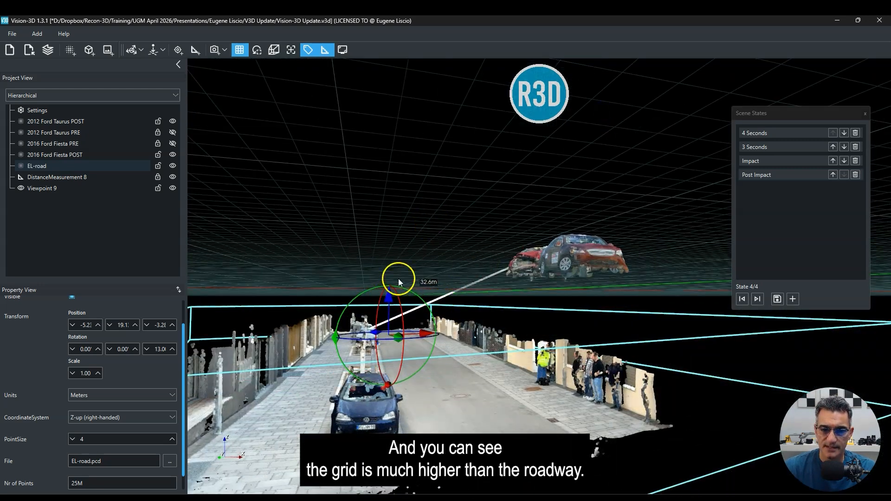
Align the ground point of the EL-road point cloud to the manhole cover in the roadway.
{"action": "left_click", "coordinate": [164, 54]}
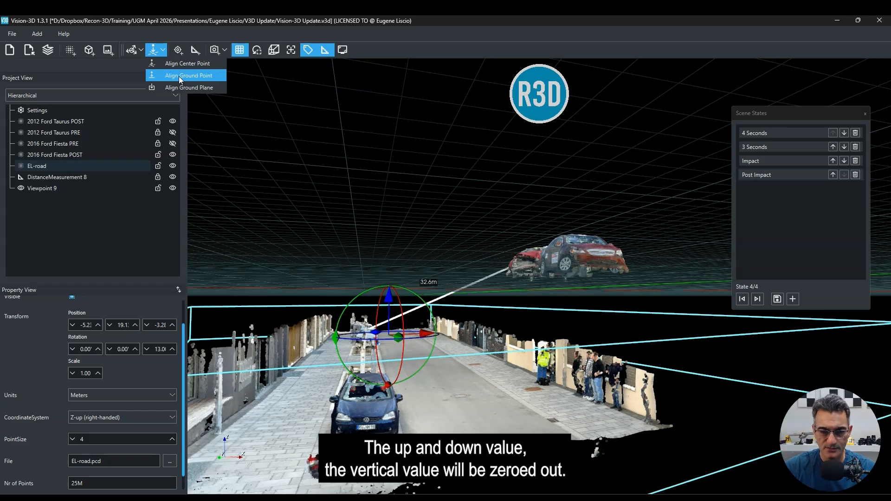
{"action": "left_click", "coordinate": [179, 76]}
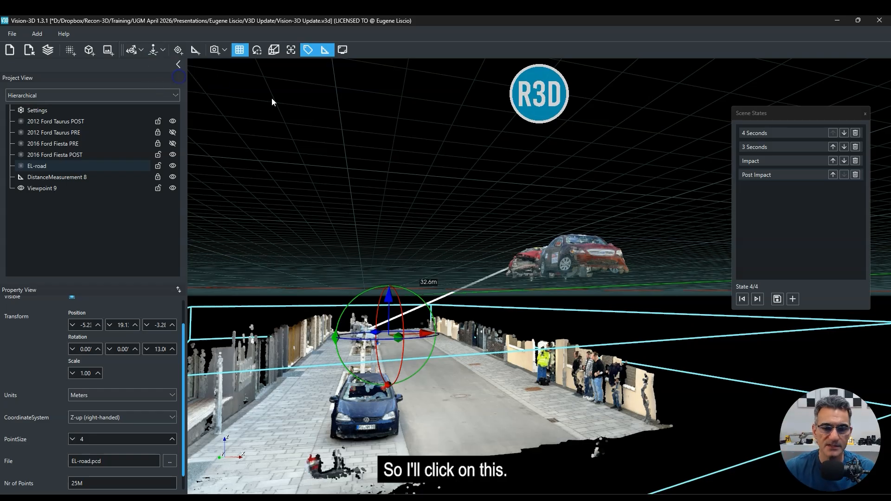
{"action": "left_click", "coordinate": [463, 396]}
{"action": "left_click_drag", "start_coordinate": [512, 390], "coordinate": [399, 431]}
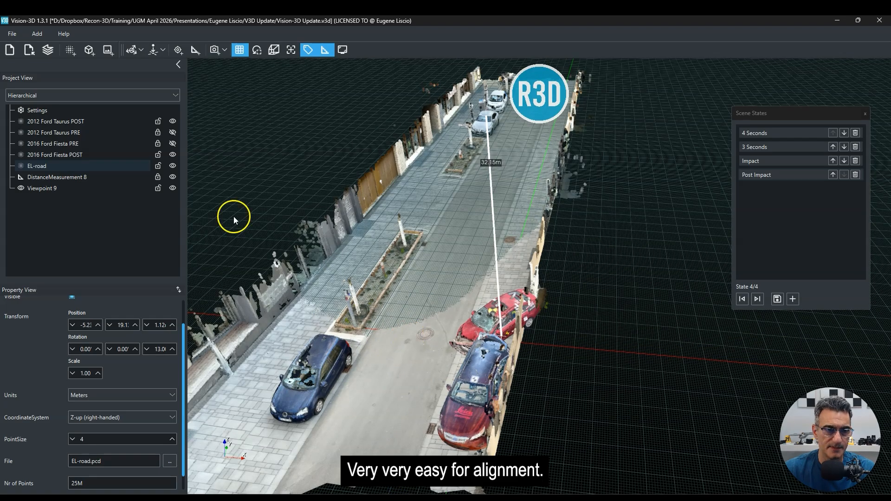
{"action": "left_click", "coordinate": [153, 50]}
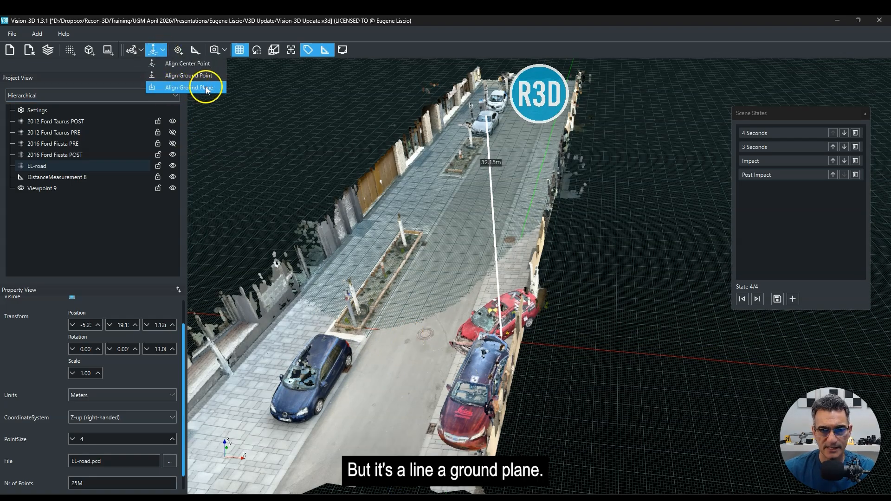
{"action": "left_click", "coordinate": [685, 278]}
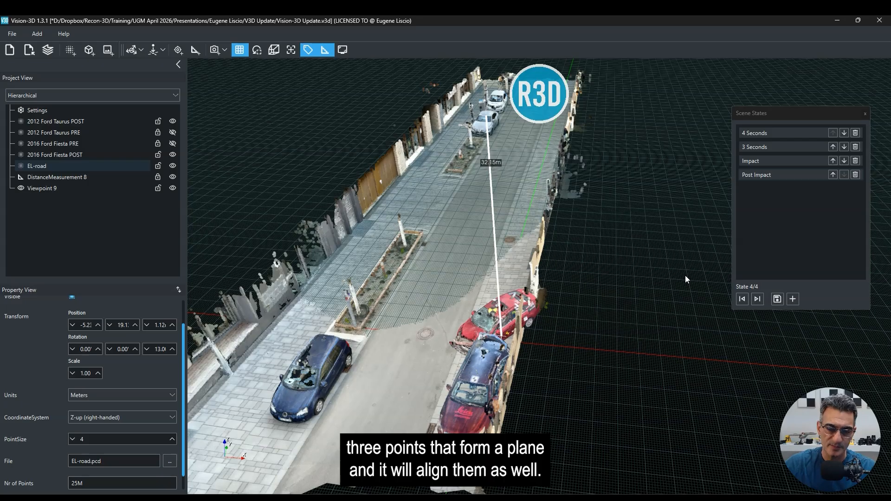
{"action": "scroll", "coordinate": [634, 279], "scroll_direction": "down", "scroll_amount": 4}
{"action": "mouse_move", "coordinate": [616, 293]}
{"action": "left_mouse_down"}
{"action": "mouse_move", "coordinate": [397, 308]}
{"action": "mouse_move", "coordinate": [381, 367]}
{"action": "left_mouse_up"}
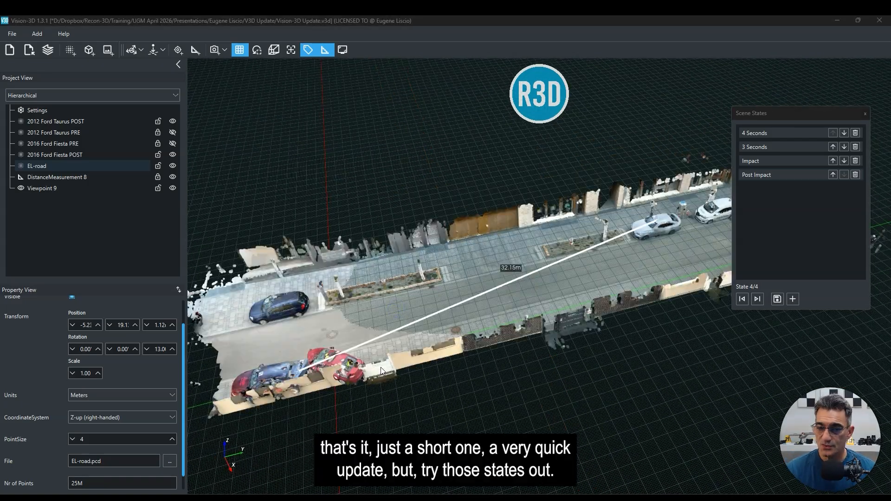